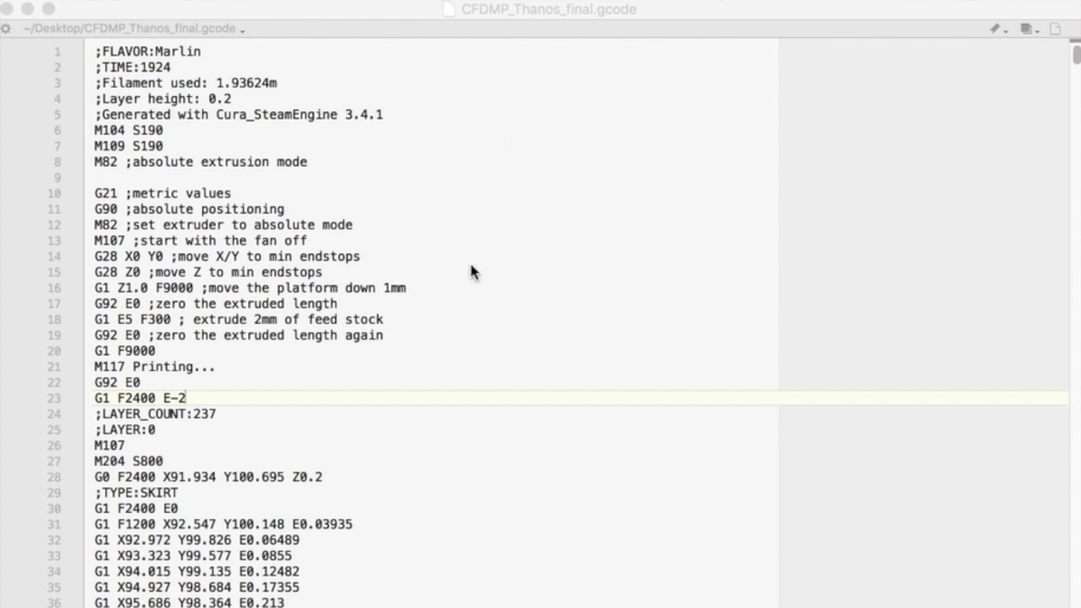
Skim the opening of the G-code file, from the header comments through the first skirt moves.
scroll(449, 333, "down", 5)
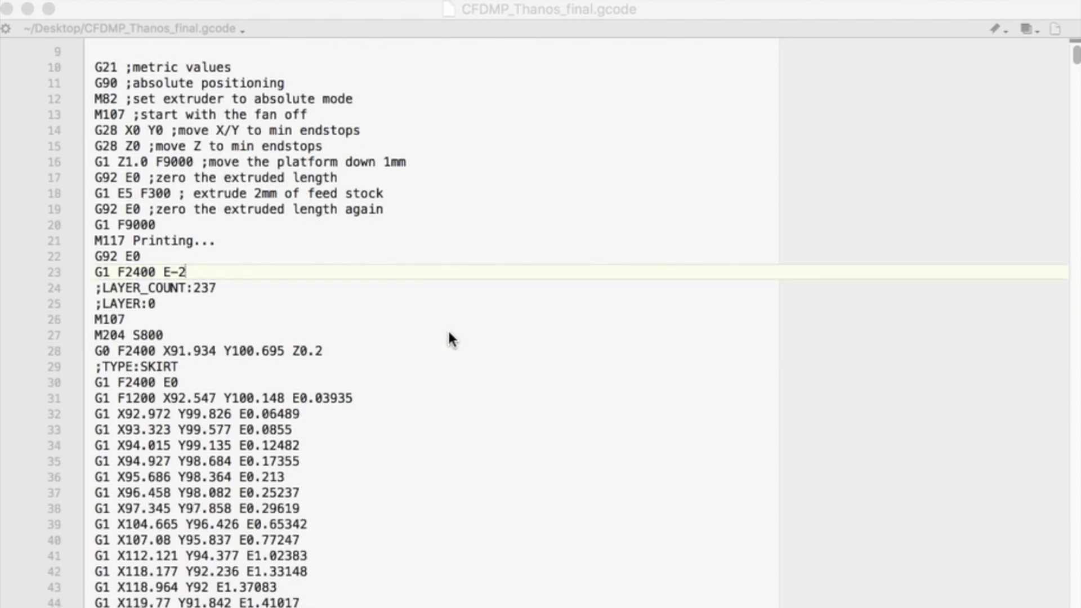
scroll(450, 332, "up", 5)
left_click(472, 188)
left_click_drag(414, 138, 367, 517)
left_click(409, 570)
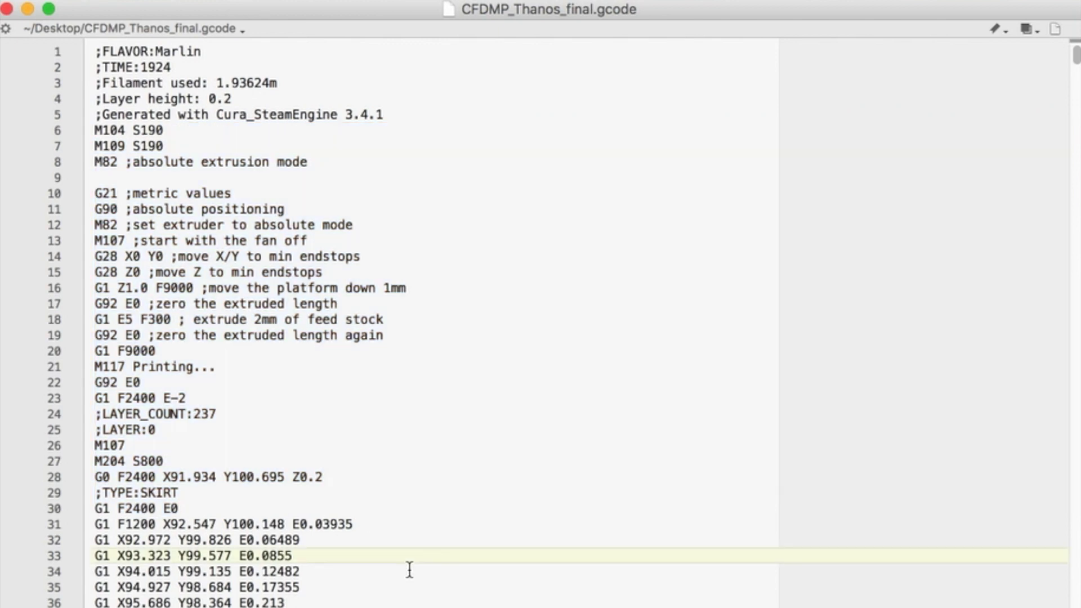
scroll(410, 569, "down", 6)
scroll(409, 570, "down", 12)
scroll(409, 570, "up", 6)
scroll(395, 367, "up", 10)
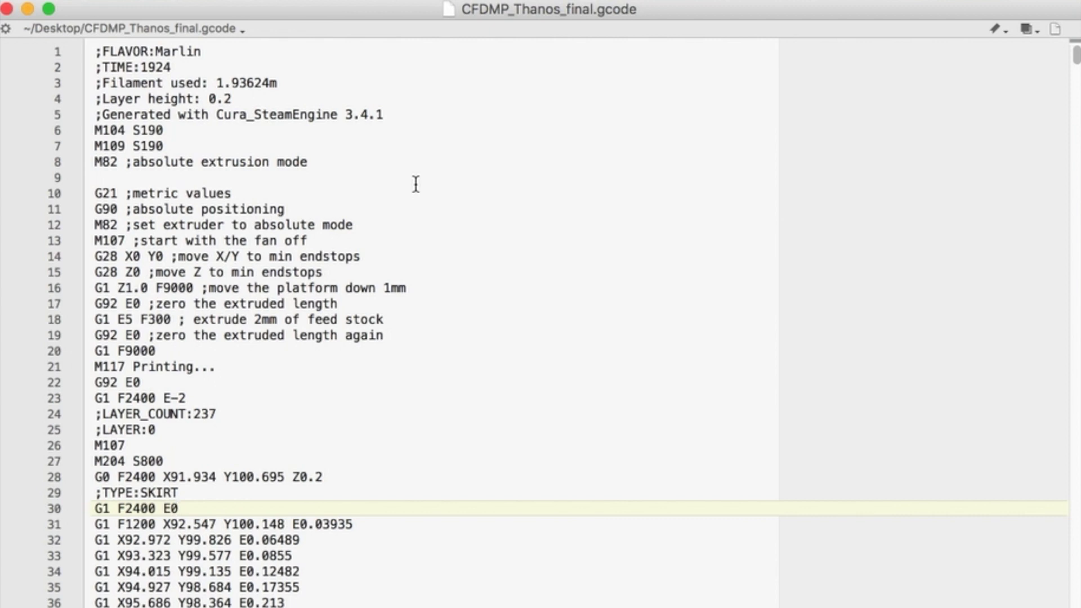
Examine the G21 metric values line and the coordinate moves that follow the start-up commands.
mouse_move(95, 195)
left_mouse_down()
mouse_move(110, 194)
mouse_move(97, 202)
left_mouse_up()
left_click(127, 197)
left_click(133, 198)
scroll(242, 245, "down", 5)
left_click_drag(274, 180, 269, 540)
left_click(369, 576)
scroll(370, 576, "down", 7)
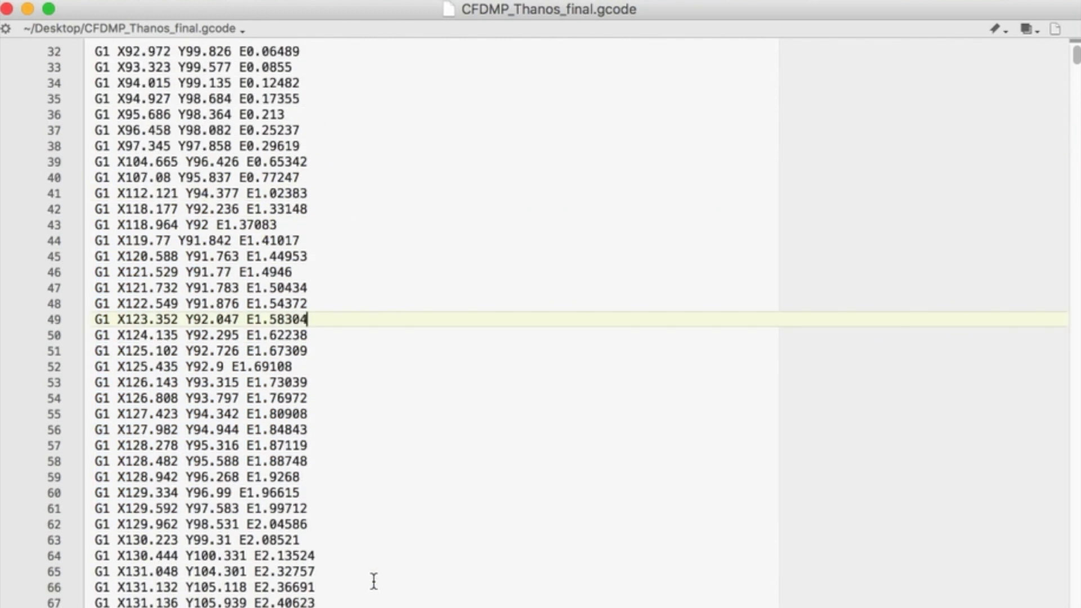
scroll(377, 417, "up", 12)
Highlight the start-up block from the M104 and M109 temperature commands through the ;LAYER:0 comment for review.
left_click_drag(339, 161, 330, 431)
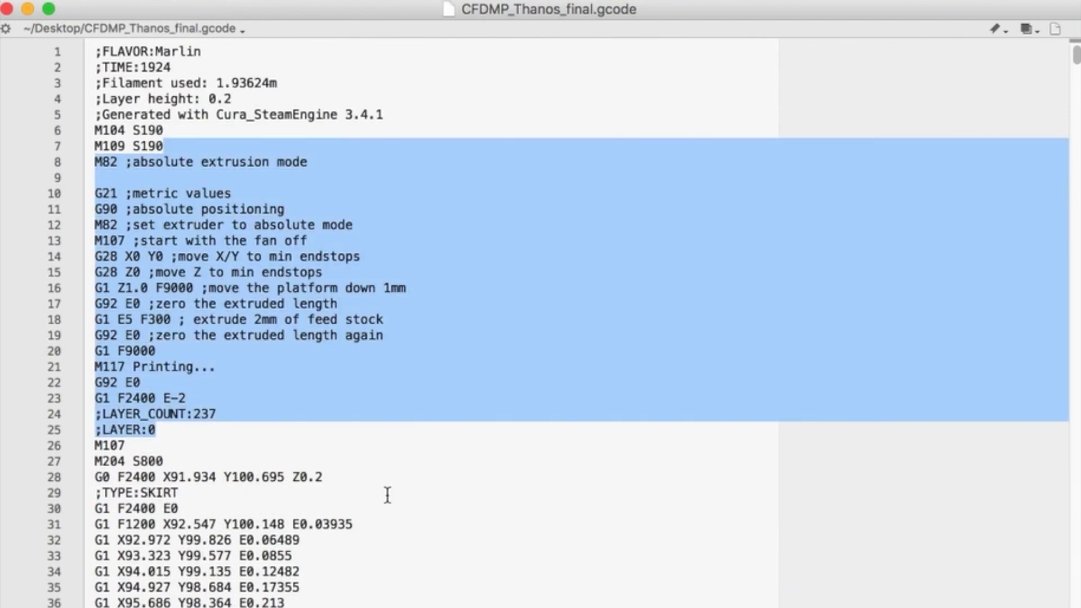
left_click(387, 495)
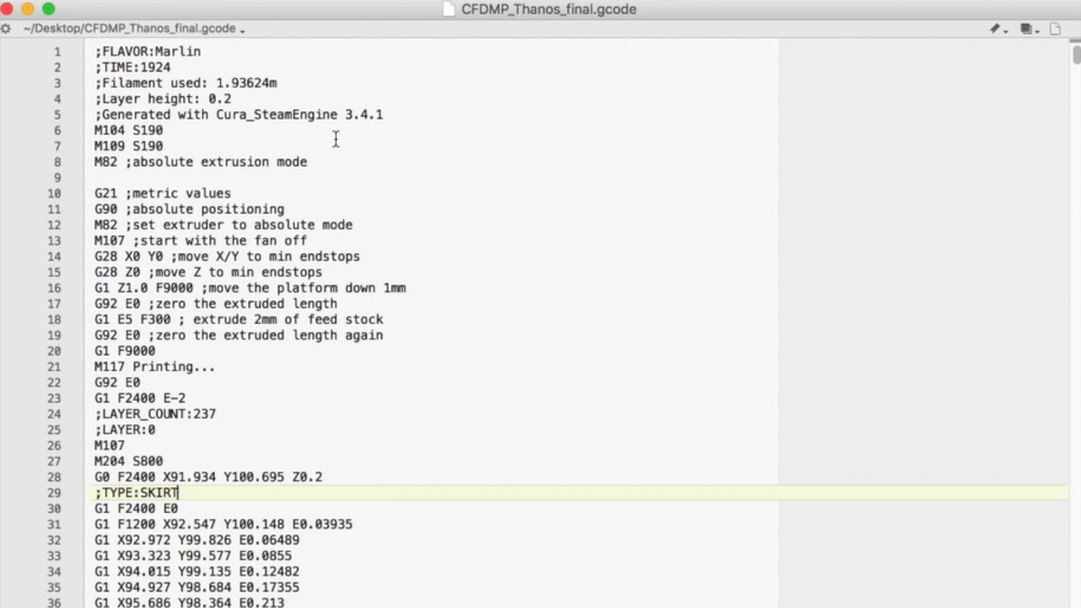
left_click_drag(335, 138, 358, 437)
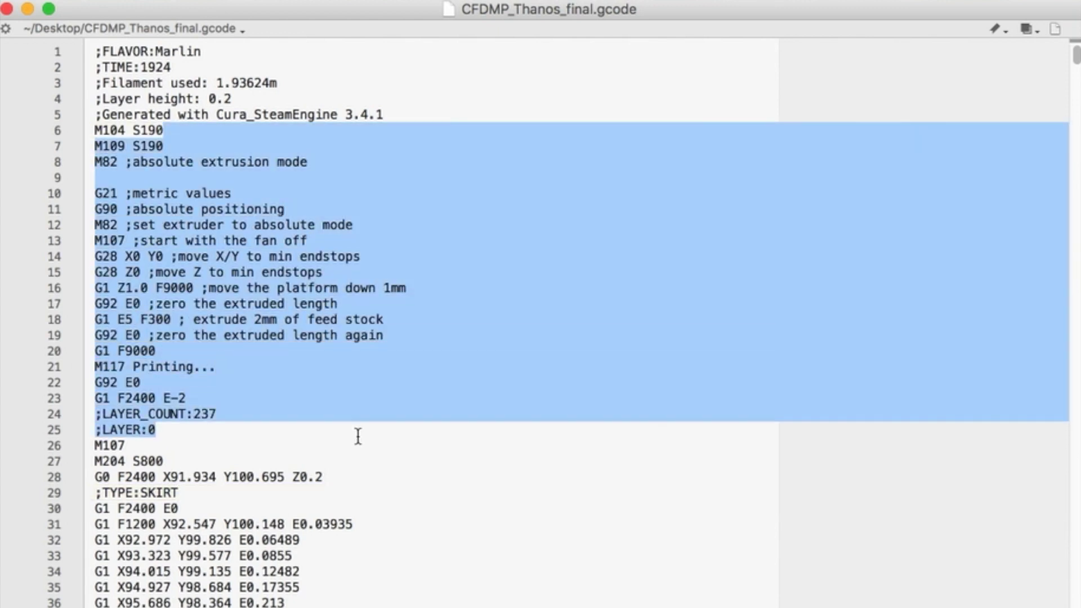
left_click(383, 467)
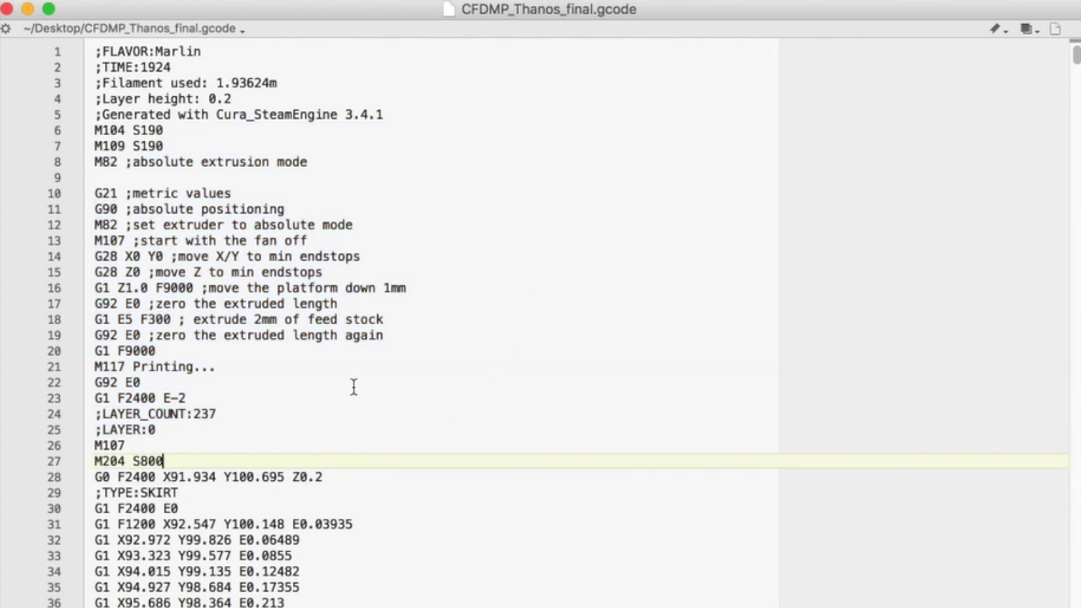
Highlight the start script from blank line 9 through G1 F2400 E-2 and review its commands.
left_click(371, 179)
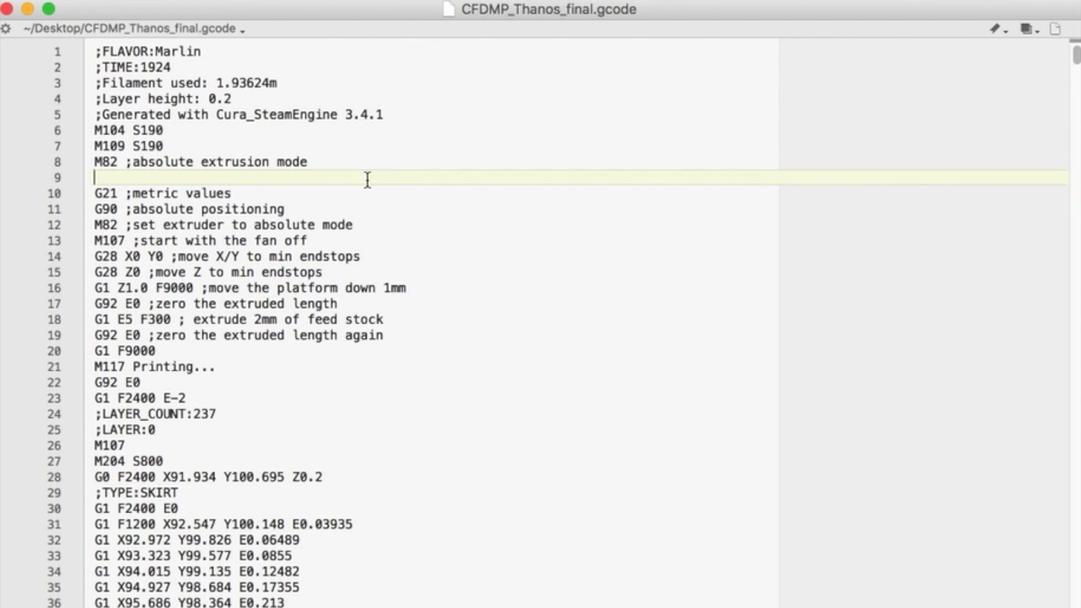
left_click_drag(367, 180, 391, 410)
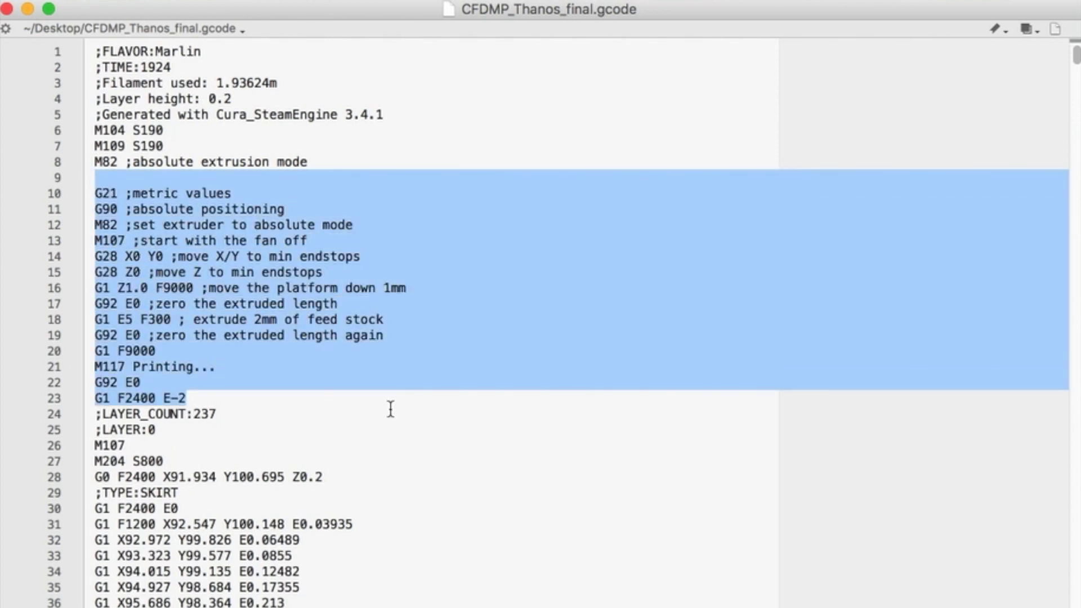
left_click(406, 422)
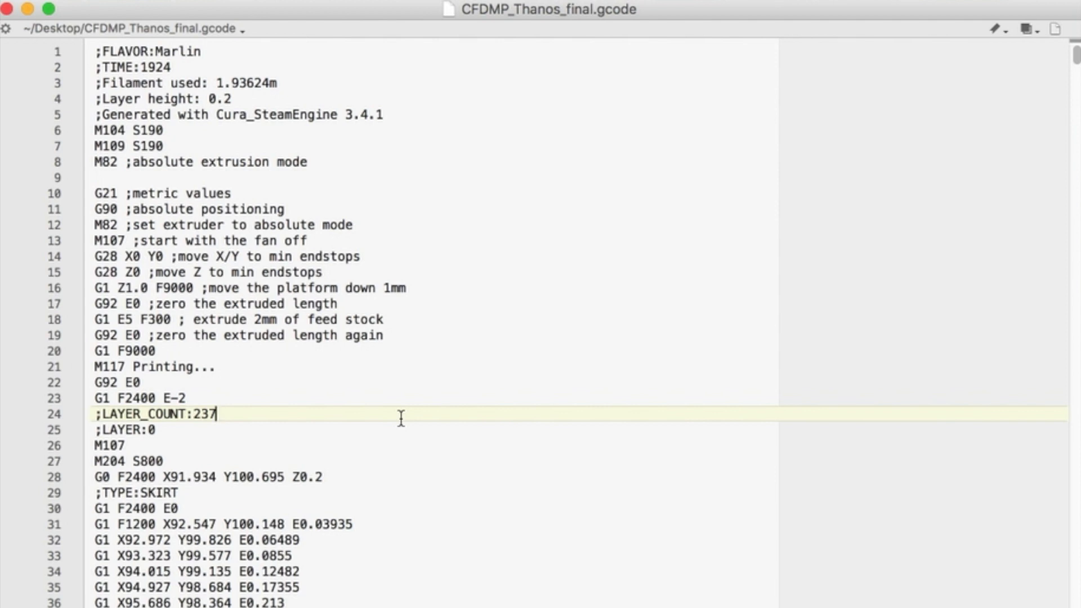
left_click(383, 180)
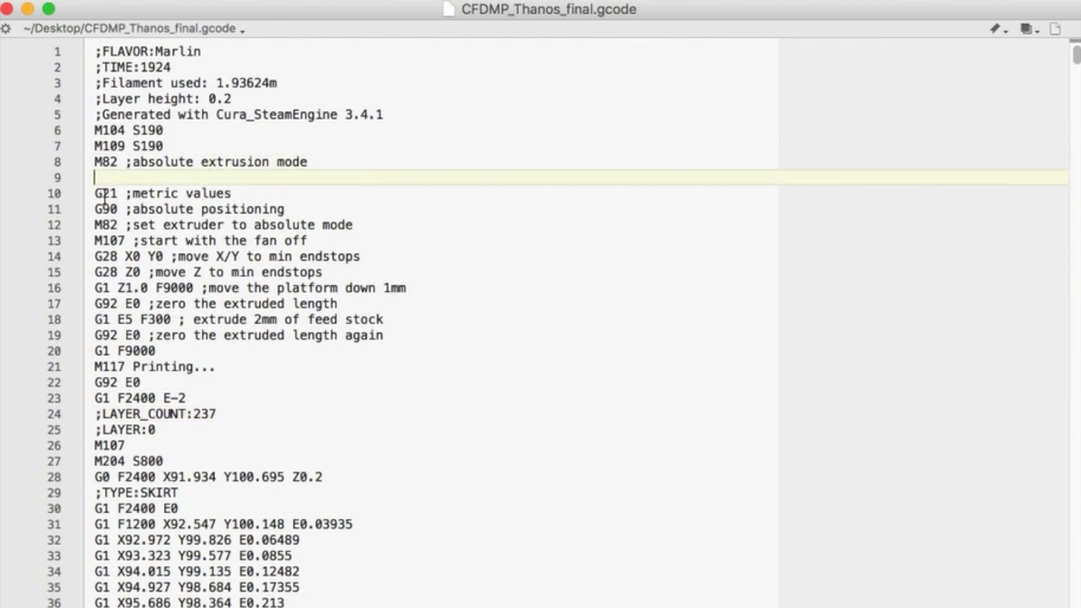
left_click_drag(101, 195, 148, 389)
mouse_move(217, 415)
left_mouse_down()
mouse_move(99, 165)
mouse_move(99, 186)
mouse_move(128, 187)
mouse_move(128, 176)
mouse_move(236, 407)
left_mouse_up()
left_click(128, 176)
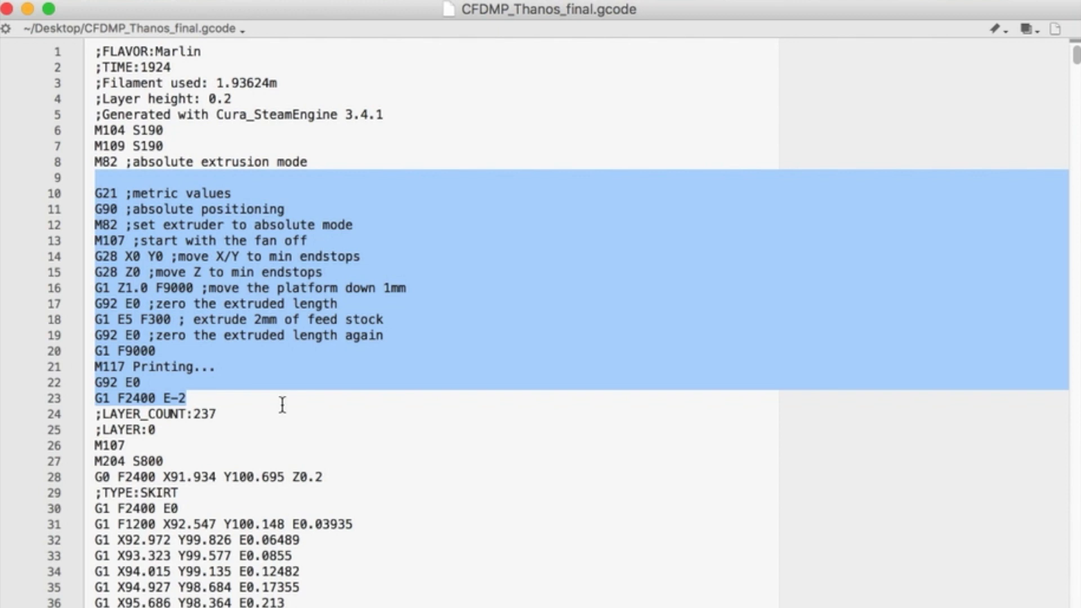
Find the ;TYPE:SUPPORT comment further down the G-code and highlight it.
scroll(282, 404, "down", 2)
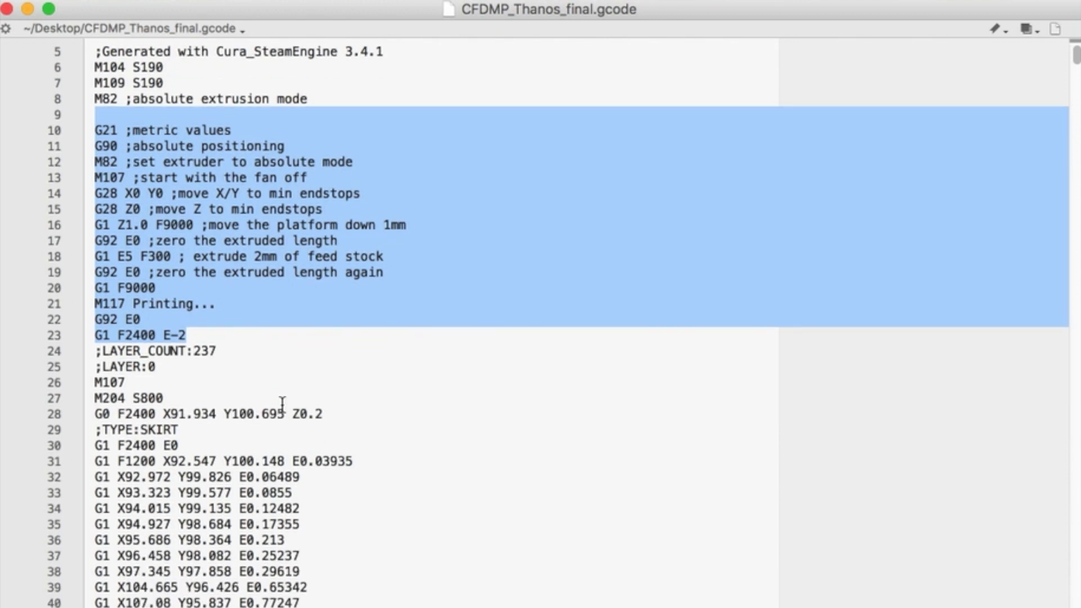
left_click(282, 404)
scroll(282, 404, "down", 20)
scroll(282, 404, "down", 20)
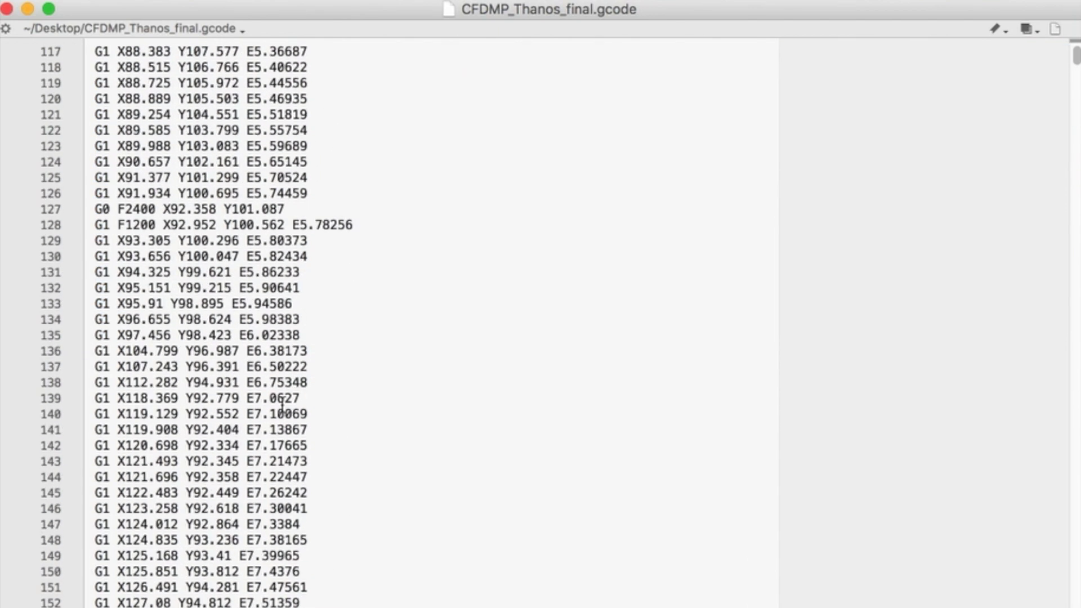
scroll(282, 404, "down", 18)
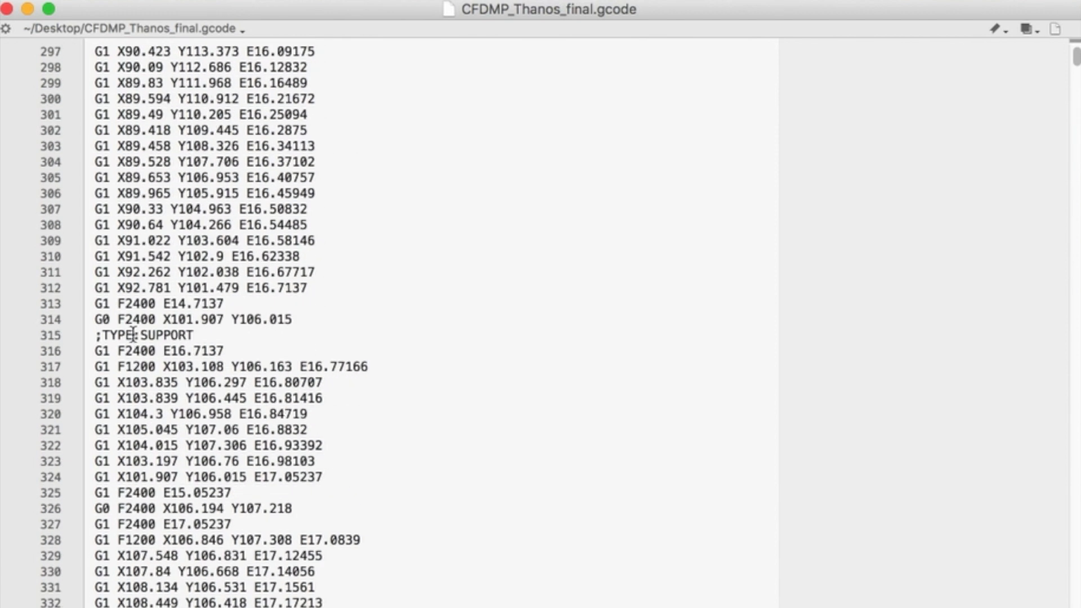
left_click_drag(95, 338, 194, 339)
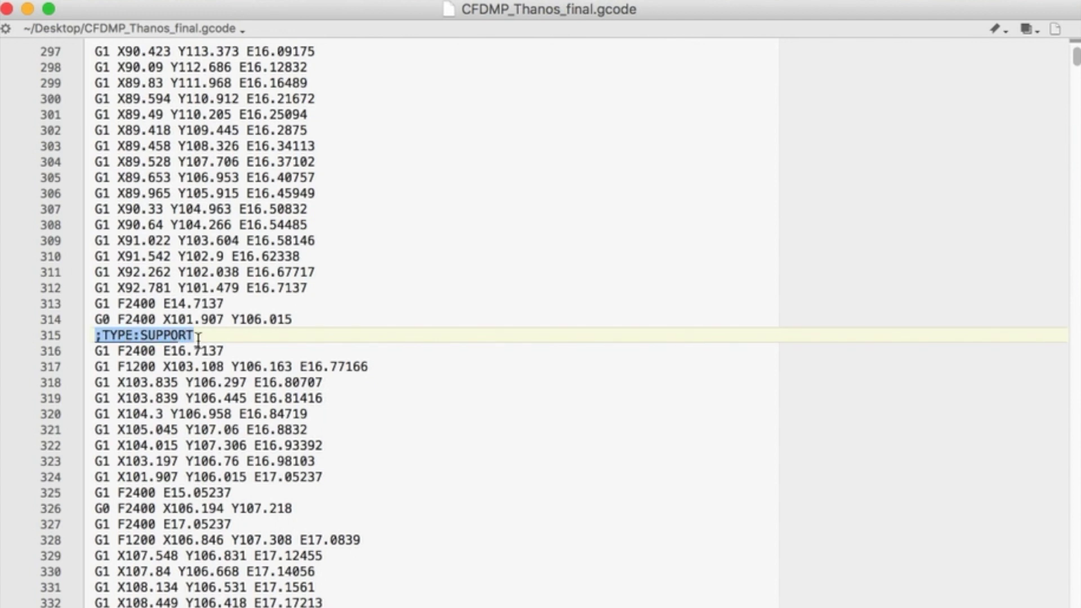
left_click(225, 340)
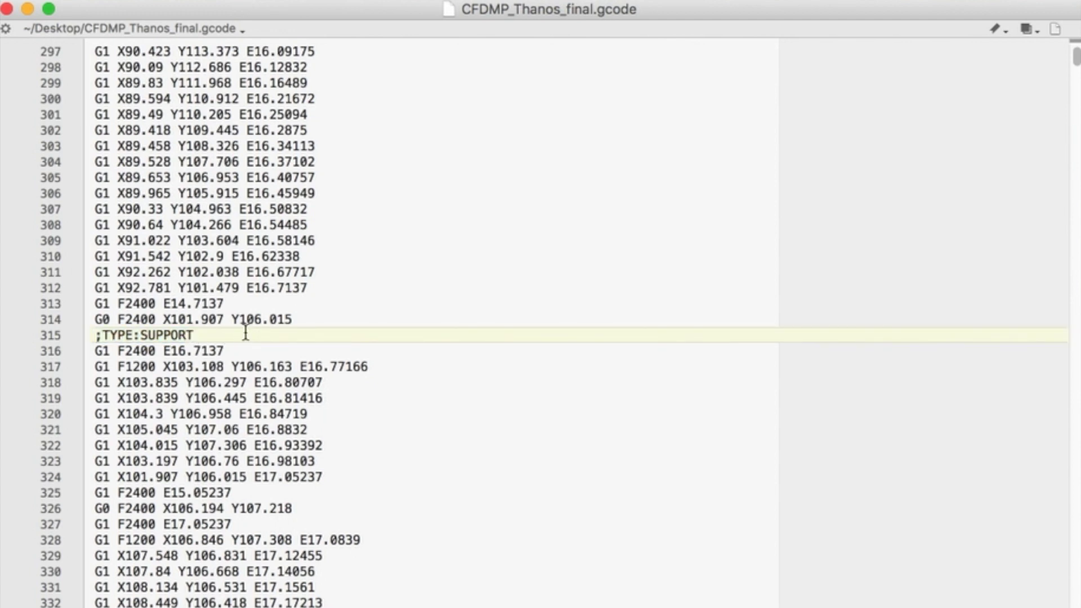
Compare the Y106.015 travel coordinate and the E extrusion values on the lines around the ;TYPE:SUPPORT comment.
double_click(233, 319)
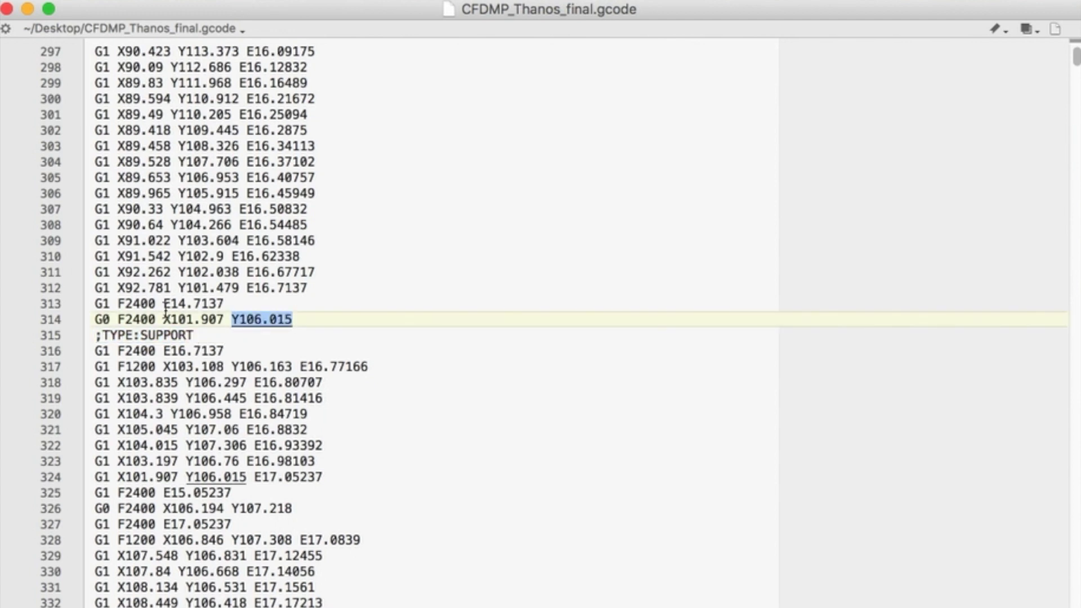
double_click(193, 304)
left_click_drag(164, 352, 228, 359)
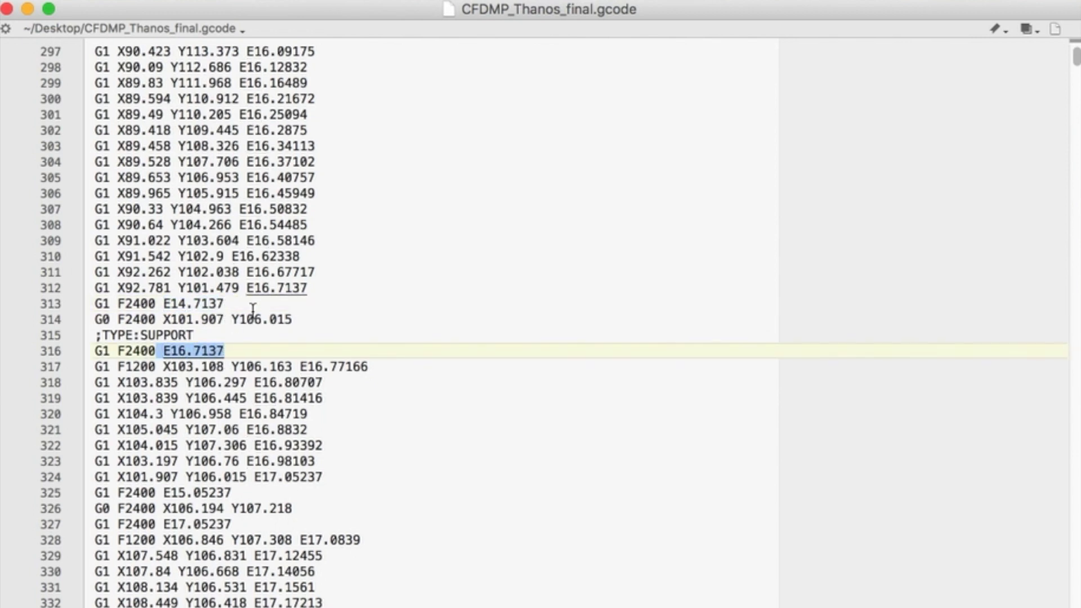
left_click(248, 288)
left_click(194, 305)
left_click(223, 355)
Examine the travel and extrusion moves further down the support section, highlighting lines 404 to 413.
scroll(296, 345, "down", 20)
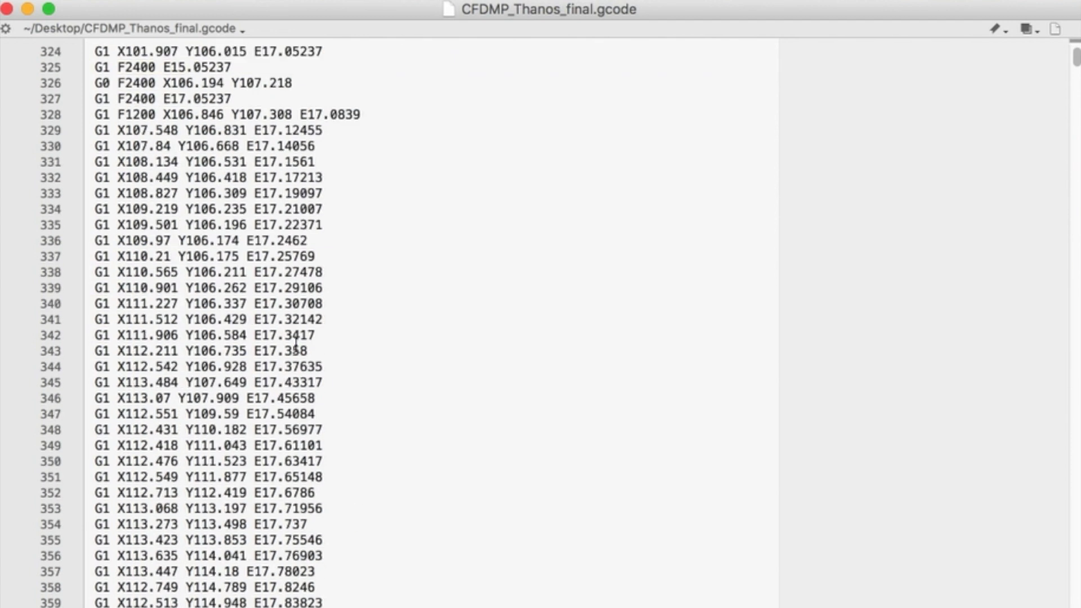
scroll(296, 344, "up", 4)
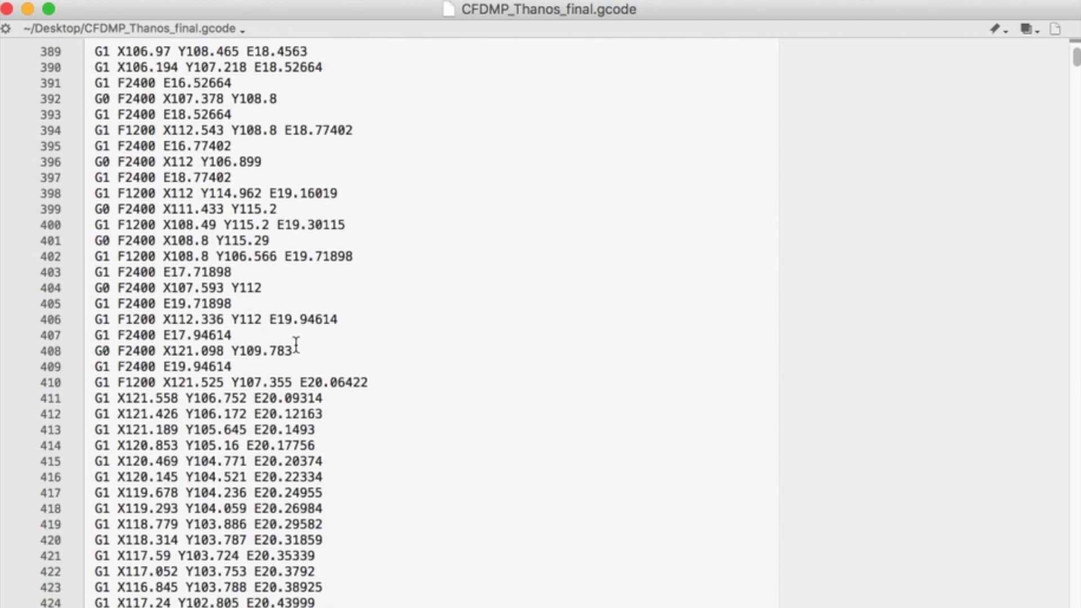
scroll(296, 344, "down", 6)
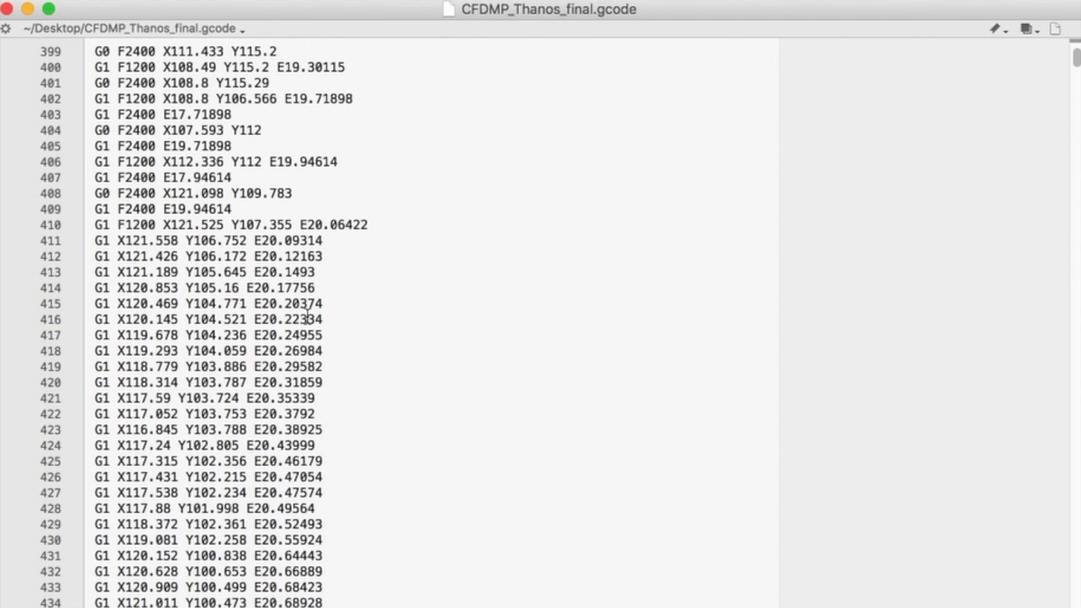
left_click_drag(304, 136, 324, 290)
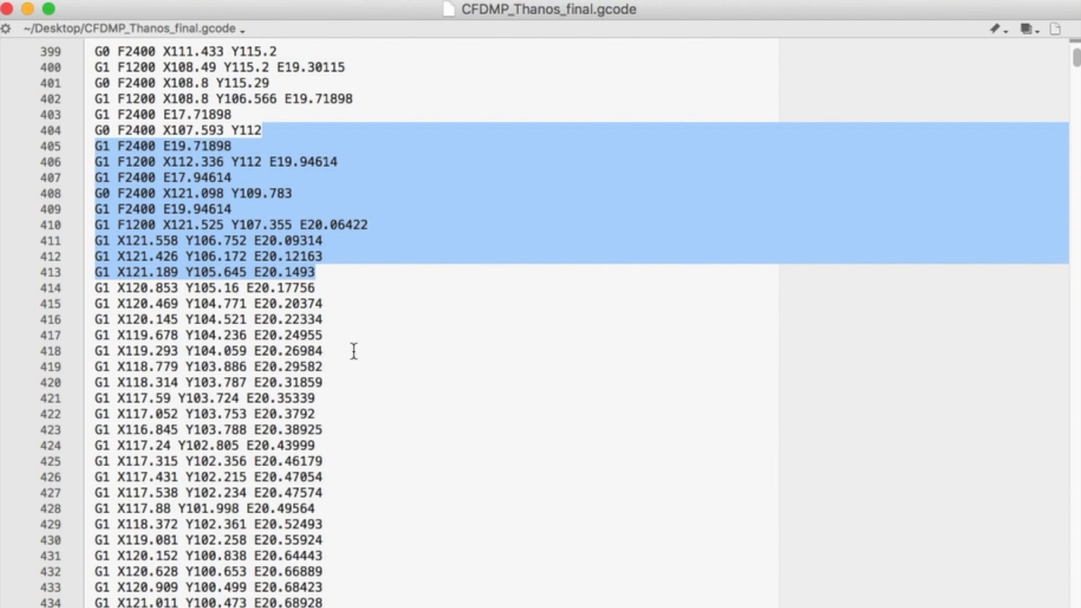
left_click(355, 349)
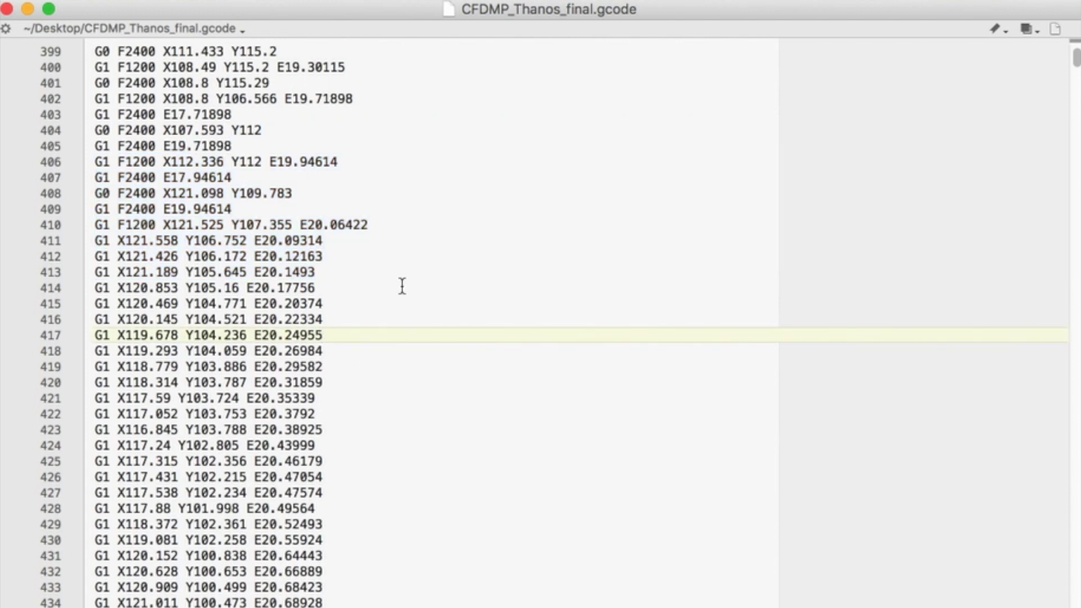
left_click(370, 399)
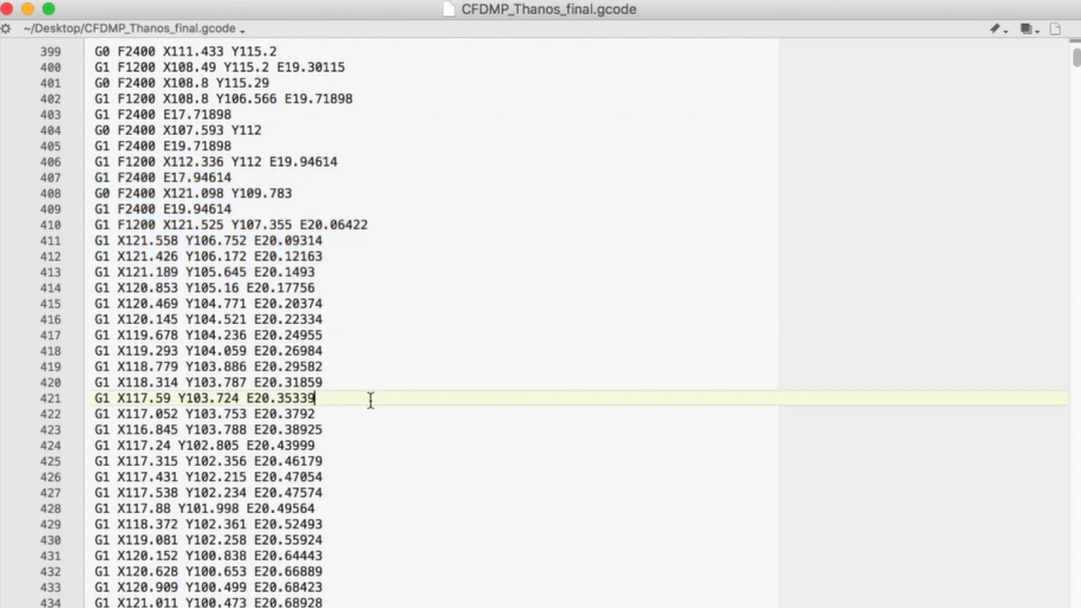
left_click_drag(370, 400, 371, 207)
left_click(371, 206)
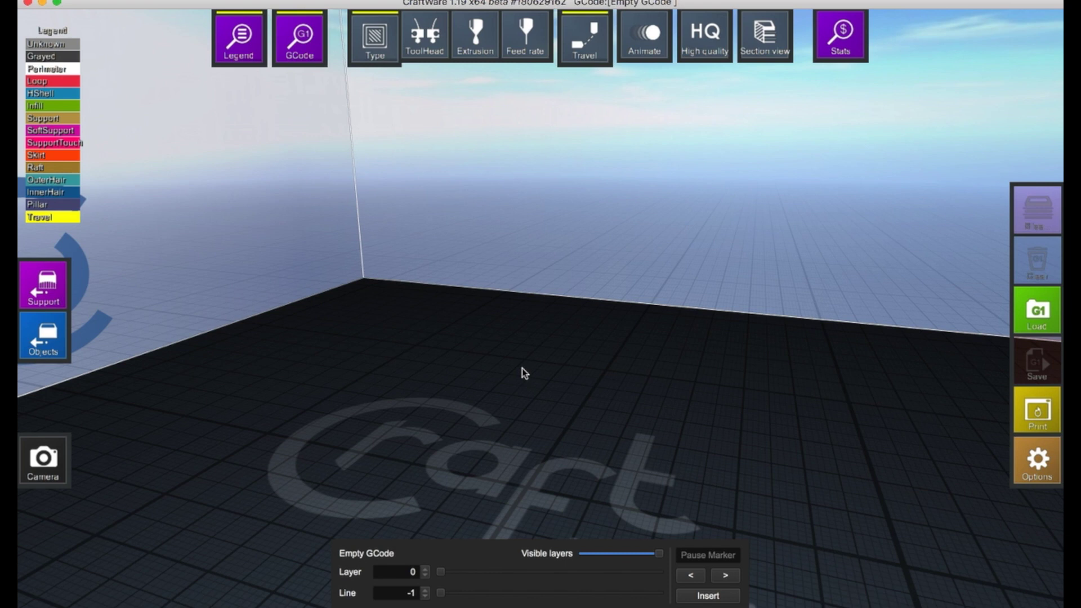
right_click_drag(522, 368, 563, 310)
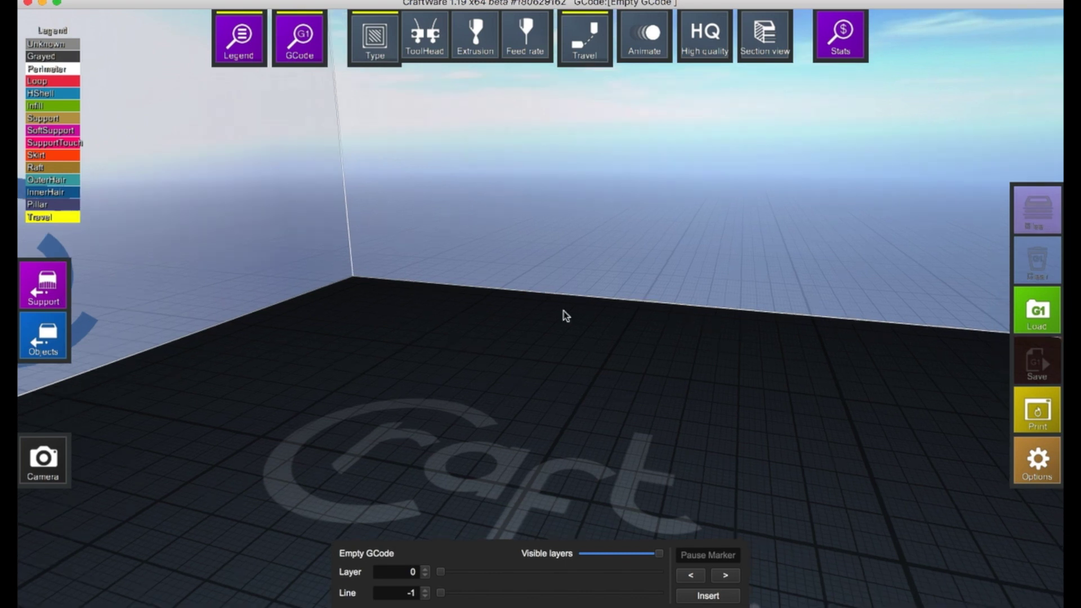
right_click_drag(563, 310, 561, 333)
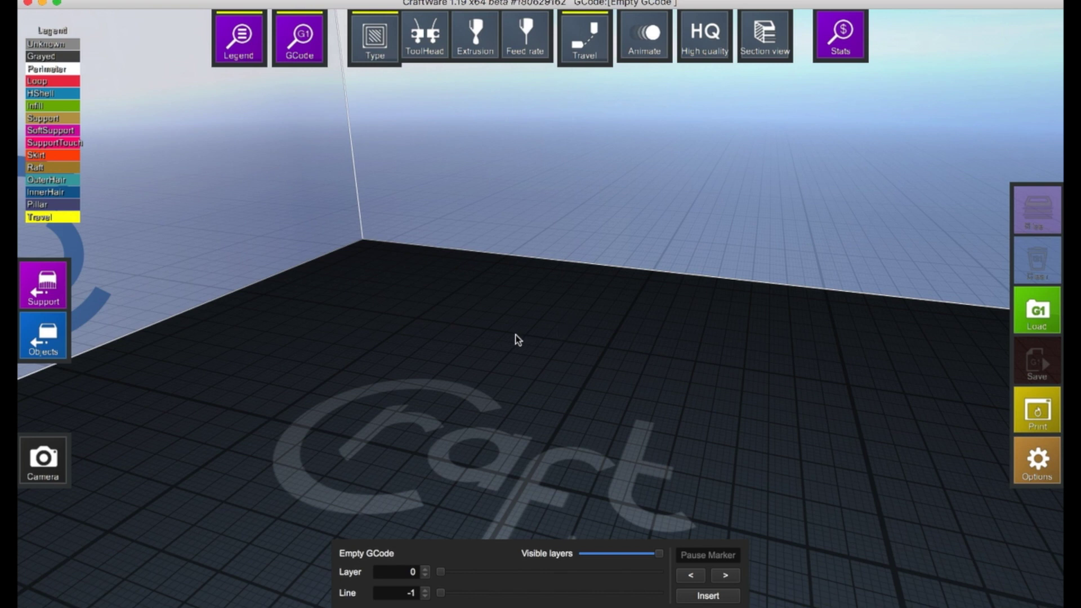
mouse_move(518, 339)
right_mouse_down()
mouse_move(540, 321)
mouse_move(524, 348)
right_mouse_up()
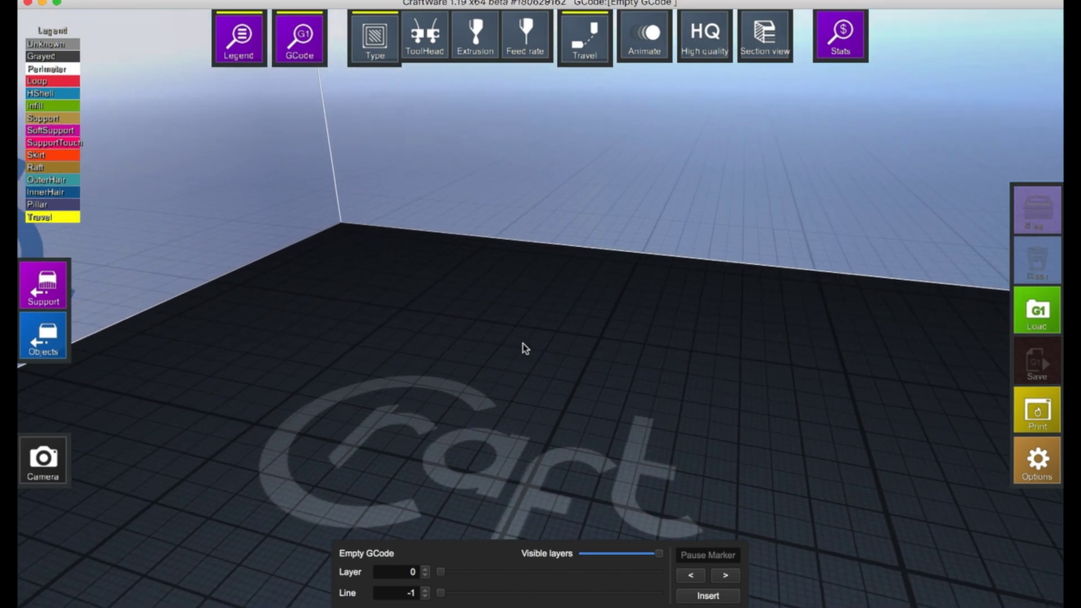
mouse_move(525, 348)
left_mouse_down()
mouse_move(547, 395)
mouse_move(563, 372)
mouse_move(599, 392)
mouse_move(426, 382)
mouse_move(473, 330)
mouse_move(509, 354)
left_mouse_up()
mouse_move(509, 354)
left_mouse_down()
mouse_move(411, 331)
mouse_move(456, 321)
mouse_move(531, 343)
mouse_move(502, 353)
left_mouse_up()
Load CFDMP_Thanos_final.gcode from the Desktop into CraftWare's G-code viewer.
left_click(647, 323)
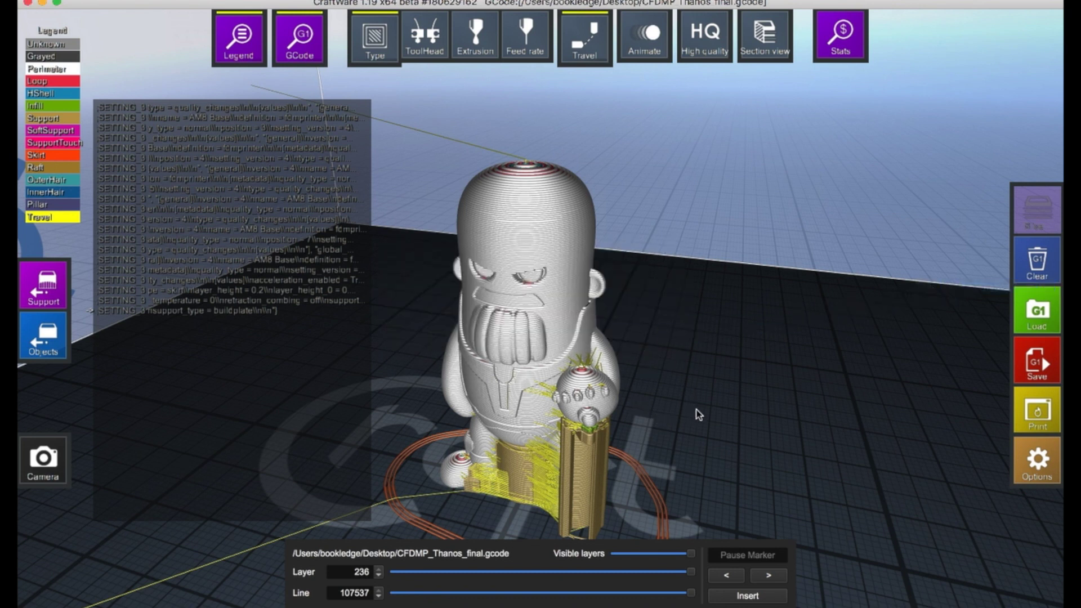
left_click_drag(769, 340, 747, 353)
scroll(532, 413, "up", 1)
scroll(531, 413, "up", 4)
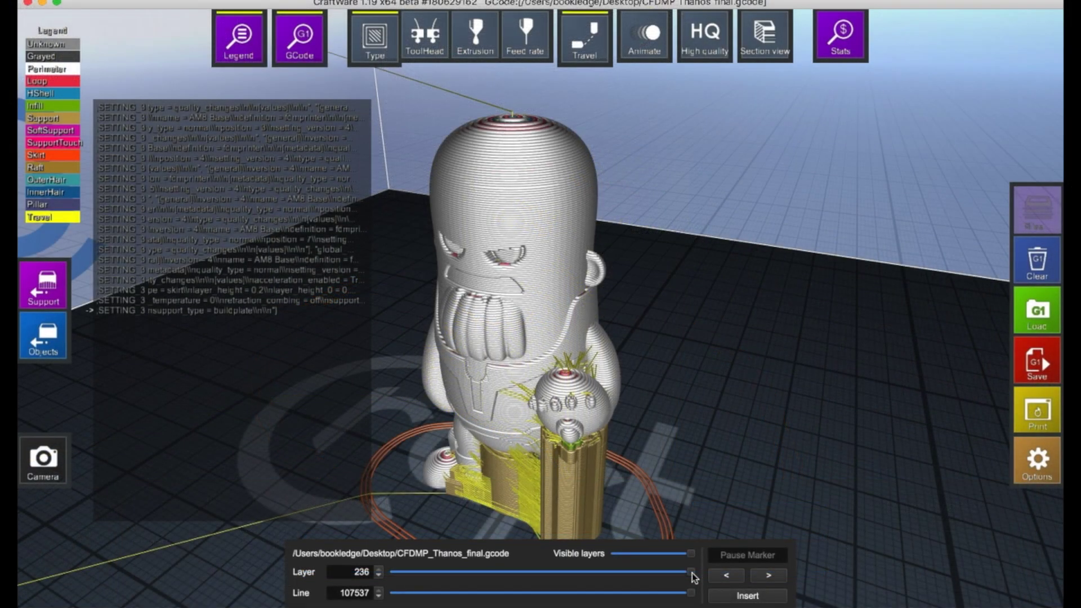
Lower the displayed layer to 173 and examine the infill and travel moves inside the figure's head.
left_click_drag(692, 572, 498, 572)
left_click_drag(438, 586, 620, 582)
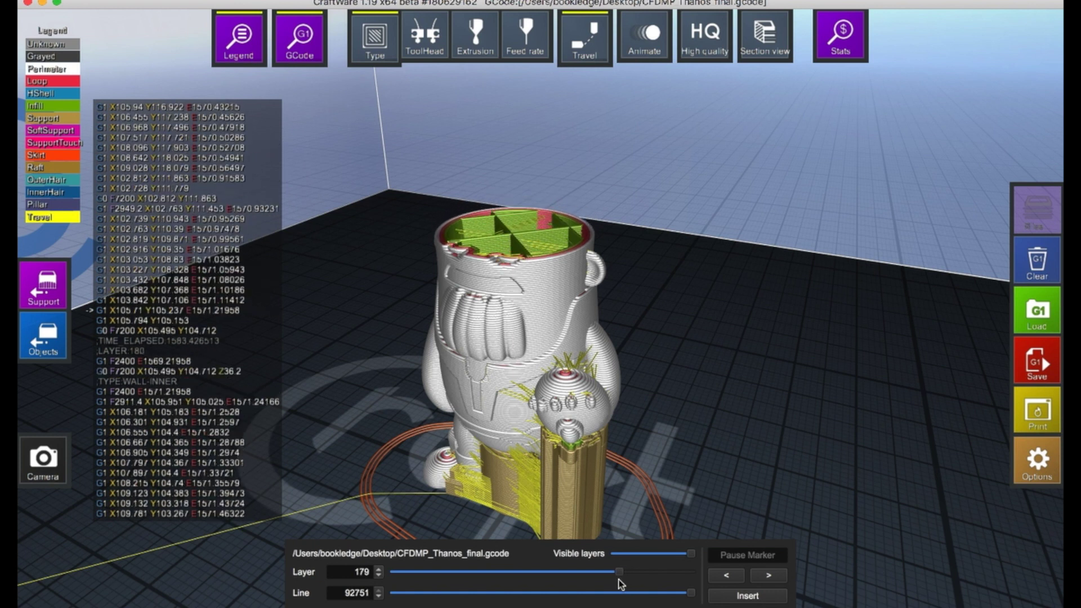
left_click_drag(665, 506, 350, 566)
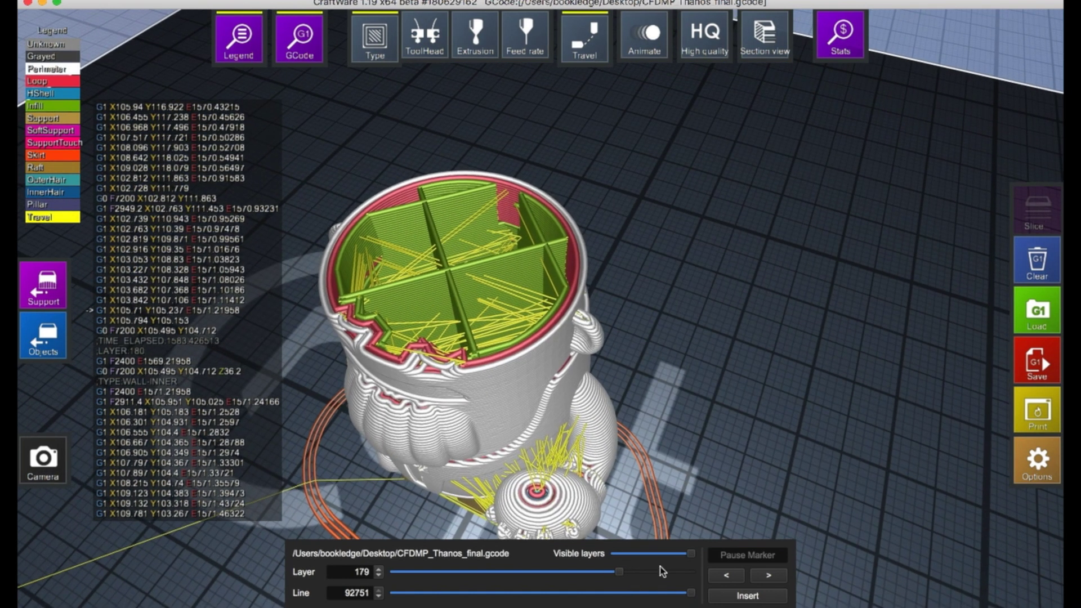
mouse_move(618, 572)
left_mouse_down()
mouse_move(515, 572)
mouse_move(611, 588)
left_mouse_up()
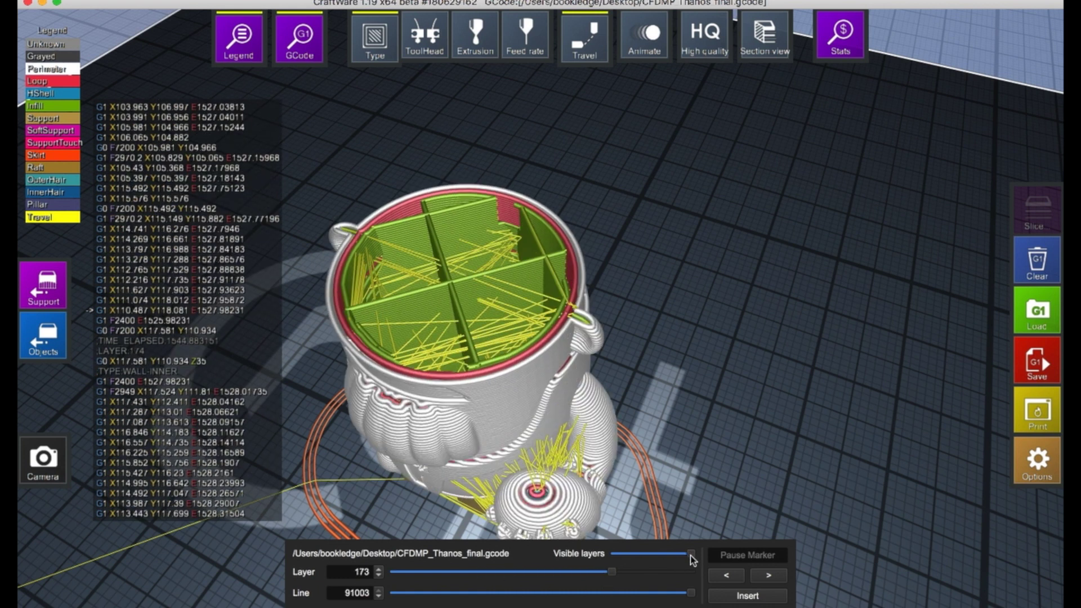
Isolate layer 189 as the only visible layer and move the toolpath position back to the infill at X117.229 Y111.821.
left_click_drag(690, 555, 599, 559)
left_click_drag(541, 425, 592, 528)
mouse_move(614, 580)
left_mouse_down()
mouse_move(480, 584)
mouse_move(633, 587)
left_mouse_up()
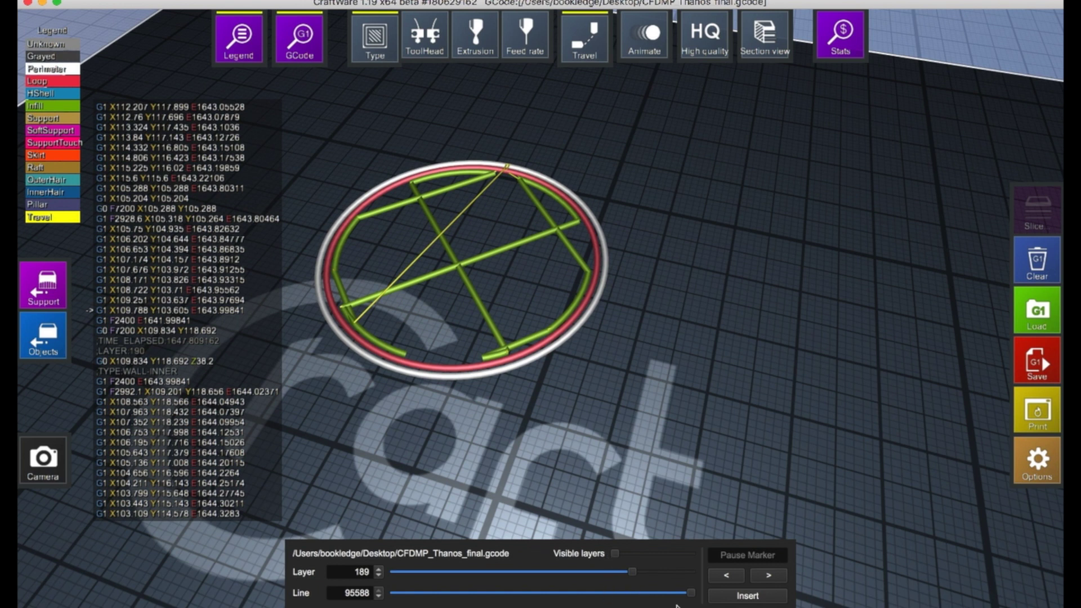
mouse_move(692, 595)
left_mouse_down()
mouse_move(306, 598)
mouse_move(659, 594)
left_mouse_up()
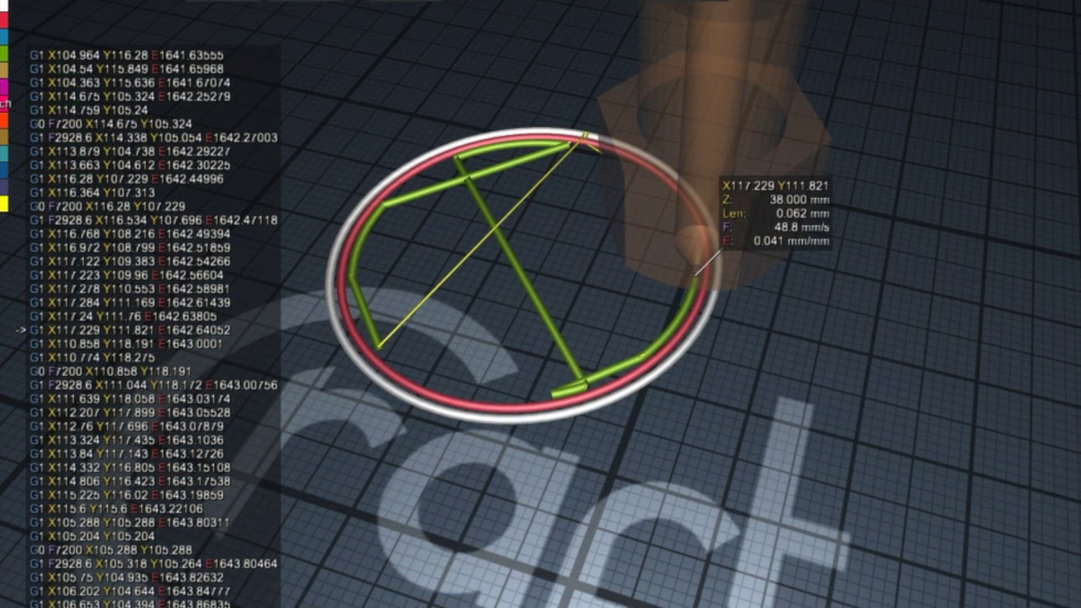
Trace the infill moves line by line back to X116.768 Y108.216 and forward again to X117.24 Y111.76.
key("Left")
key("Left")
key("Left")
key("Left")
key("Left")
key("Left")
key("Left")
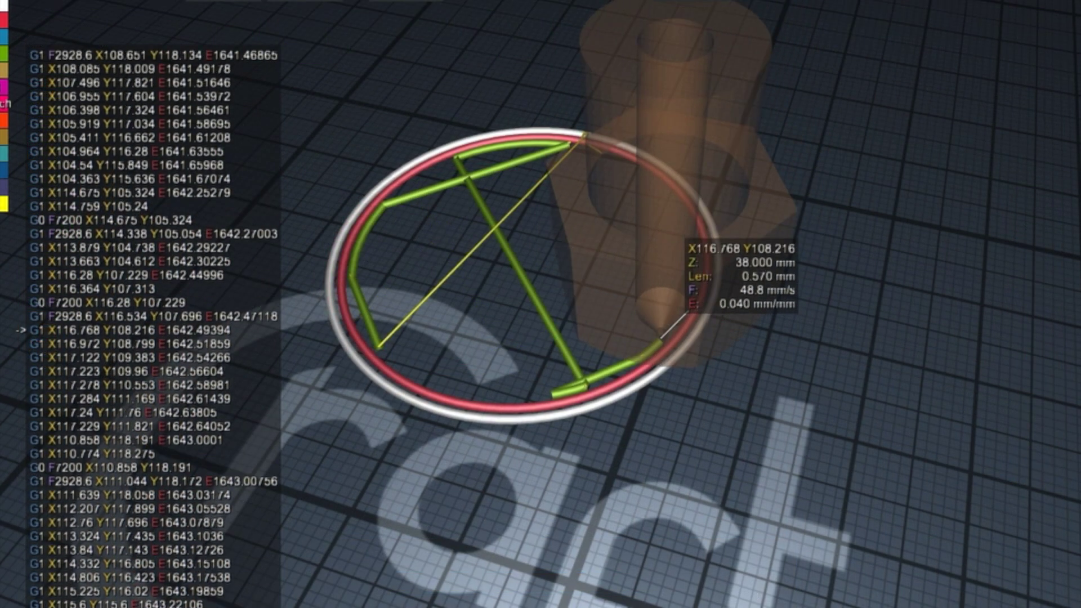
key("Right")
key("Right")
key("Right")
key("Right")
key("Right")
key("Right")
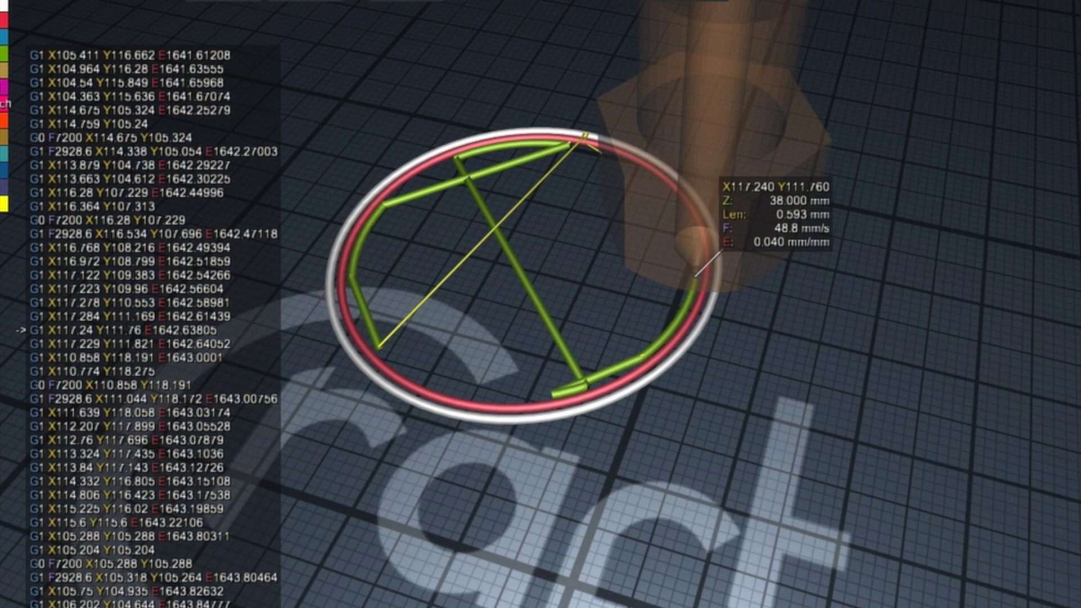
Follow the tool head line by line through the travel and infill moves past X113.324 Y117.435.
key("Right")
key("Right")
key("Right")
key("Right")
key("Right")
key("Right")
key("Right")
key("Right")
key("Right")
key("Right")
key("Right")
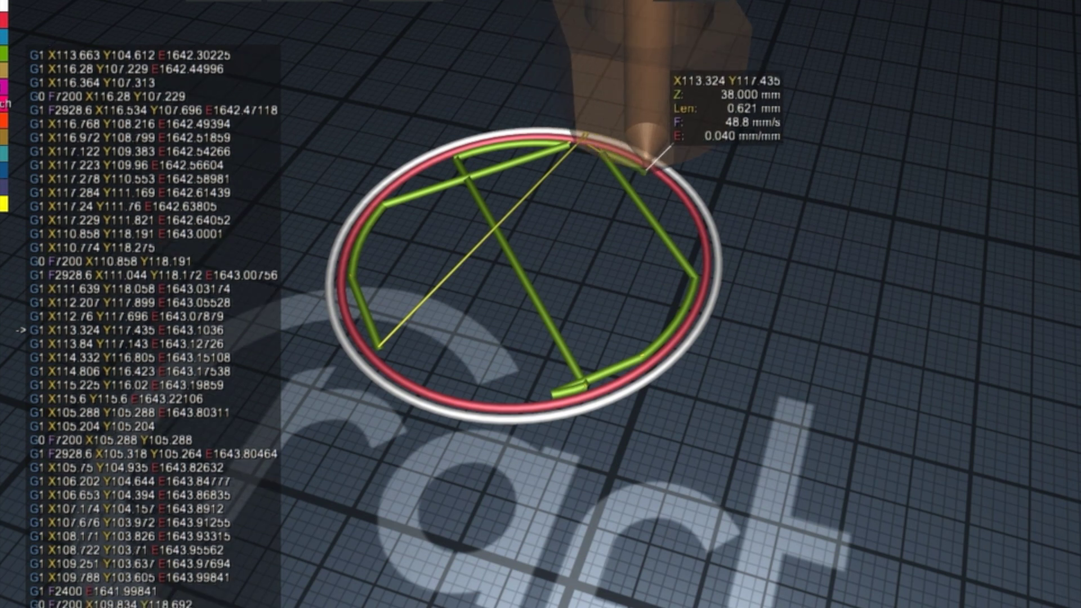
key("Right")
key("Right")
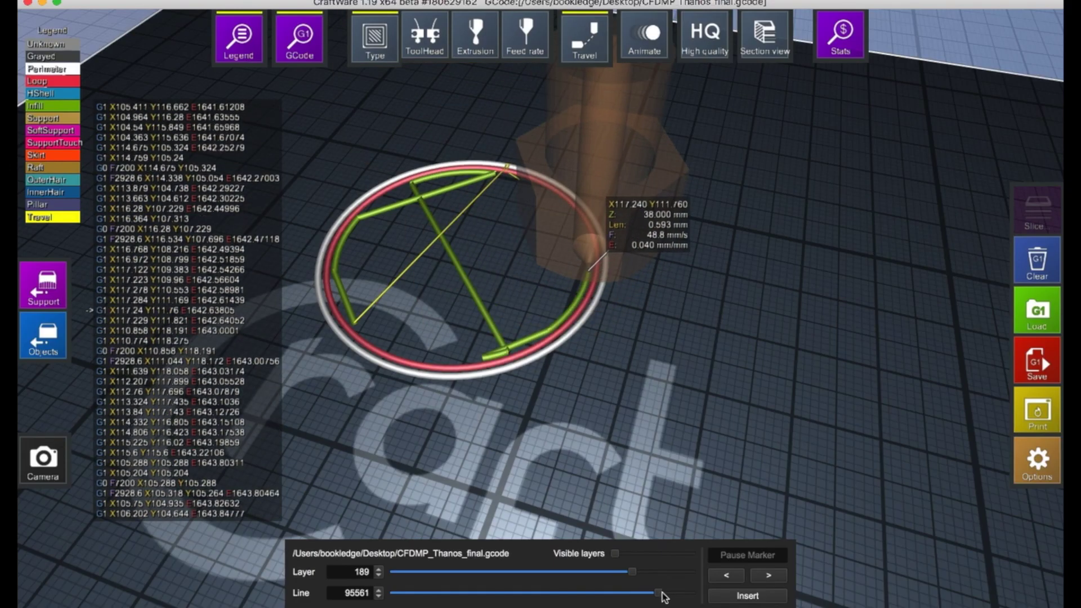
Show layer 189 through its end at line 95588, and return to the travel move at line 95517.
left_click_drag(664, 597, 701, 602)
mouse_move(616, 553)
left_mouse_down()
mouse_move(625, 552)
mouse_move(607, 551)
left_mouse_up()
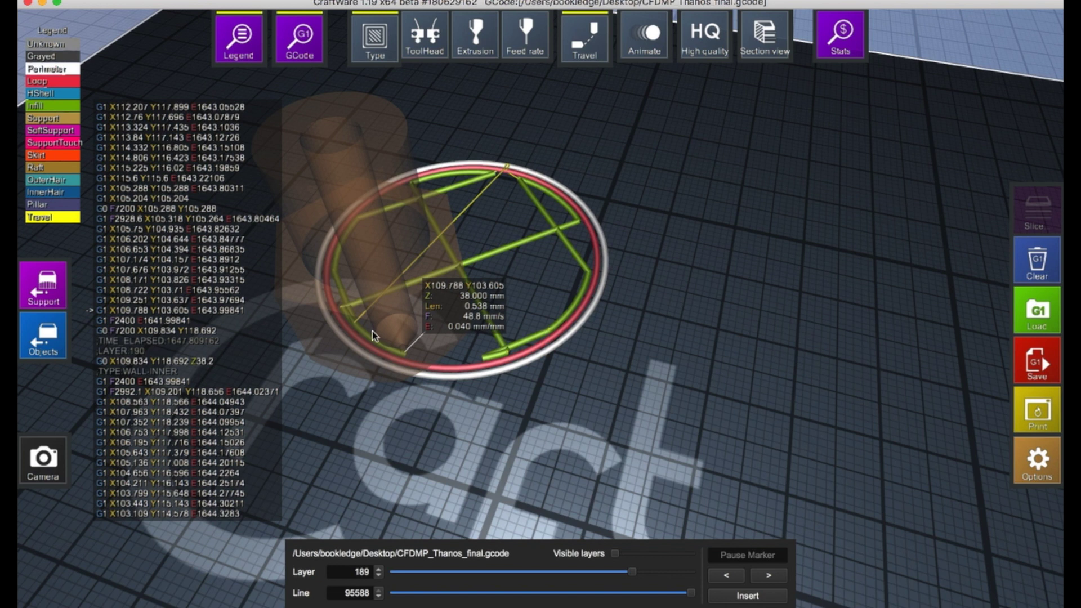
left_click_drag(692, 593, 603, 595)
left_click(378, 590)
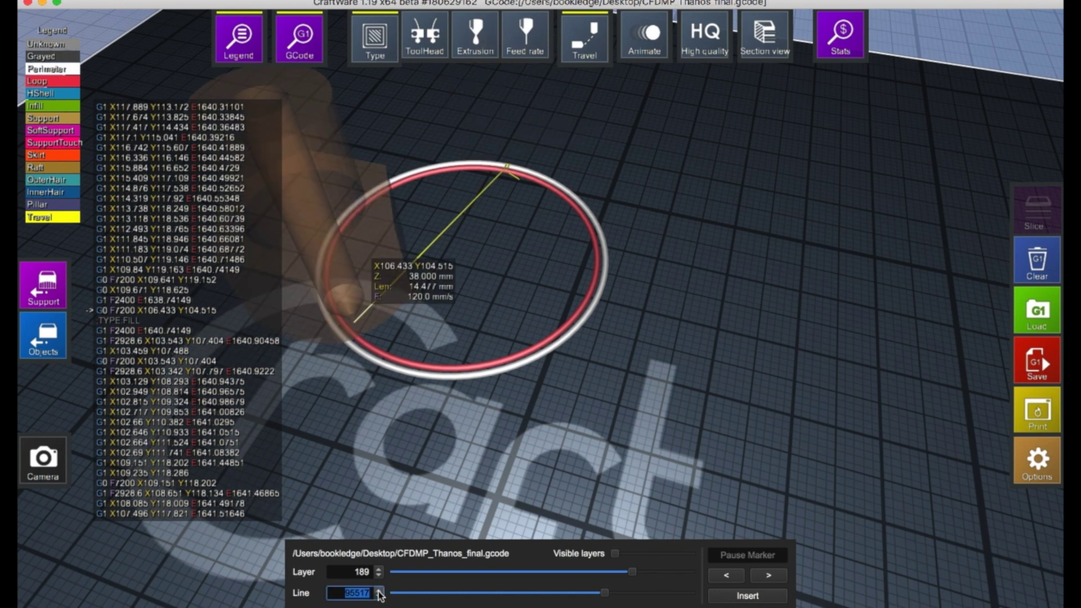
Step between lines 95516 and 95519 to compare the retraction, the travel move and the extrusion restart before the infill.
left_click(379, 598)
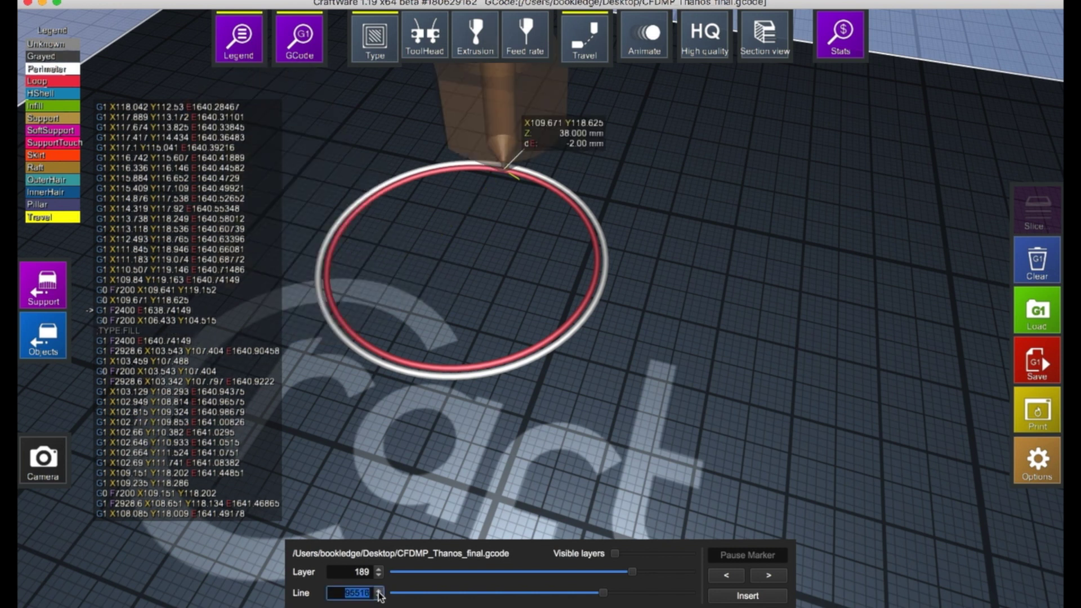
left_click(379, 591)
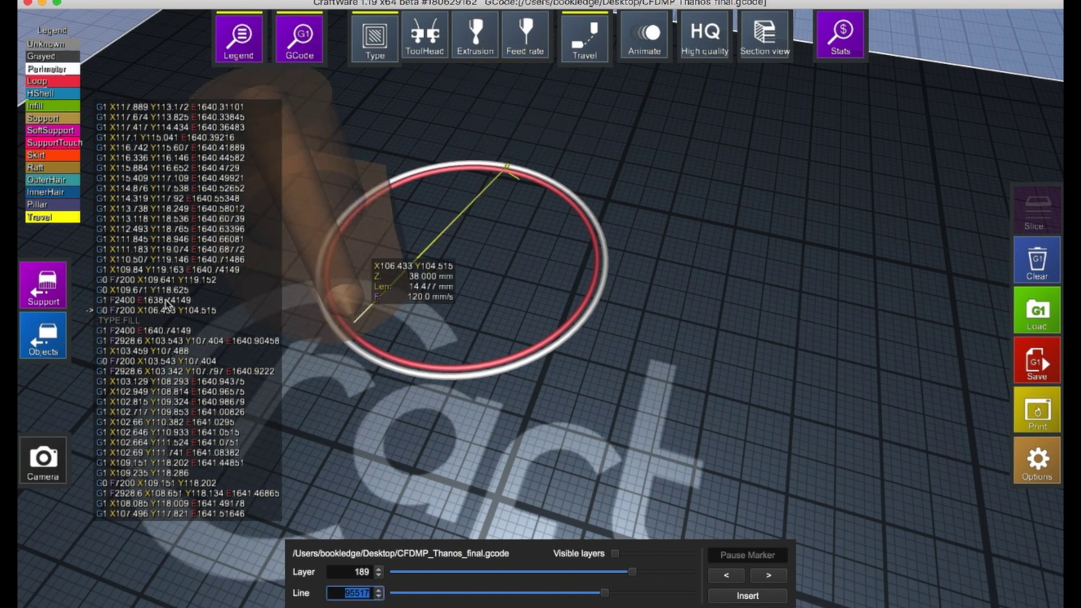
left_click(379, 590)
left_click(378, 590)
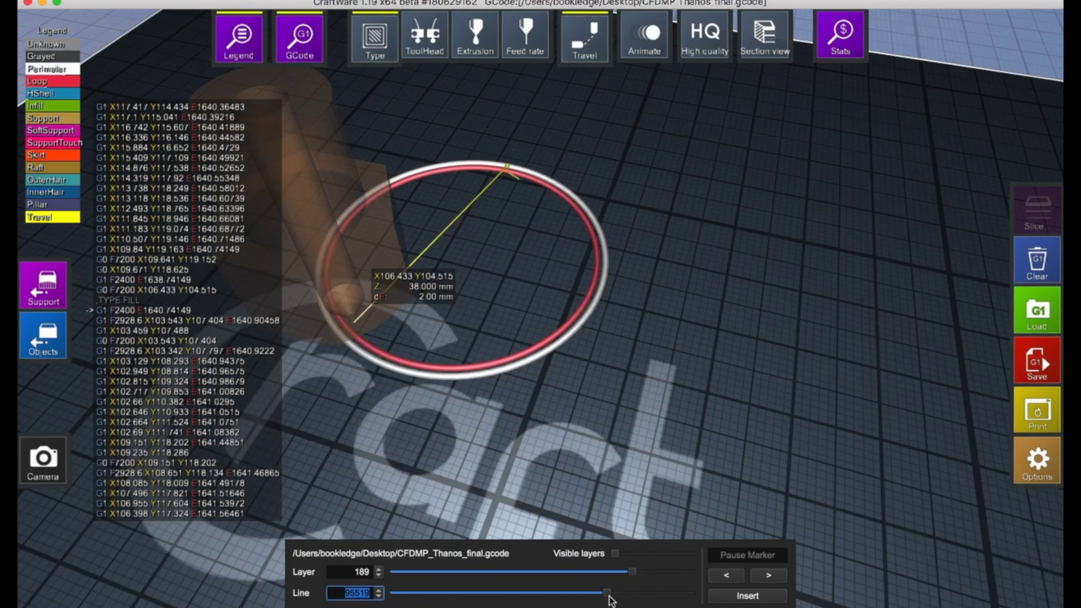
Advance layer 189 to line 95573, and lower the displayed layer to 174 with the layers beneath it shown.
left_click_drag(610, 595, 678, 601)
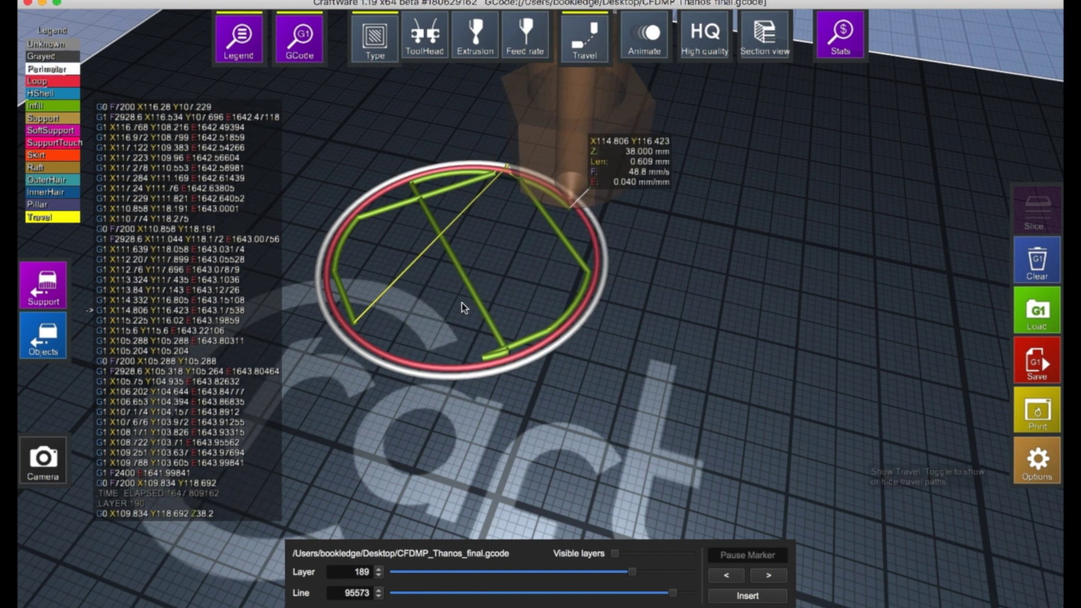
mouse_move(635, 574)
left_mouse_down()
mouse_move(645, 579)
mouse_move(615, 575)
left_mouse_up()
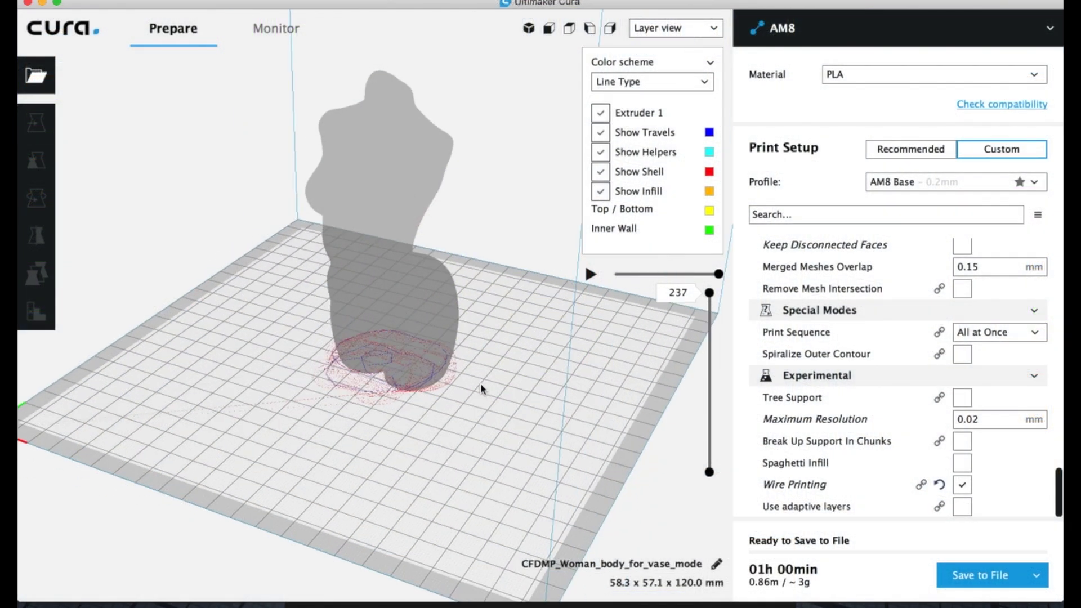
Switch to Cura and examine the layer view of the wire-printed CFDMP_Woman_body_for_vase_mode model around its base.
right_click_drag(552, 382, 529, 405)
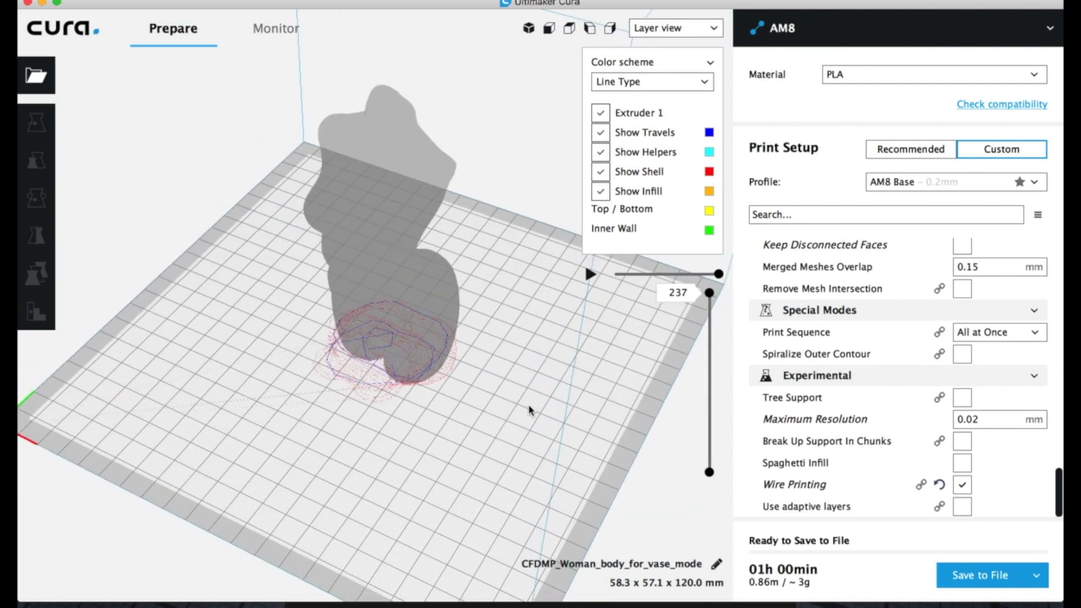
scroll(390, 301, "up", 8)
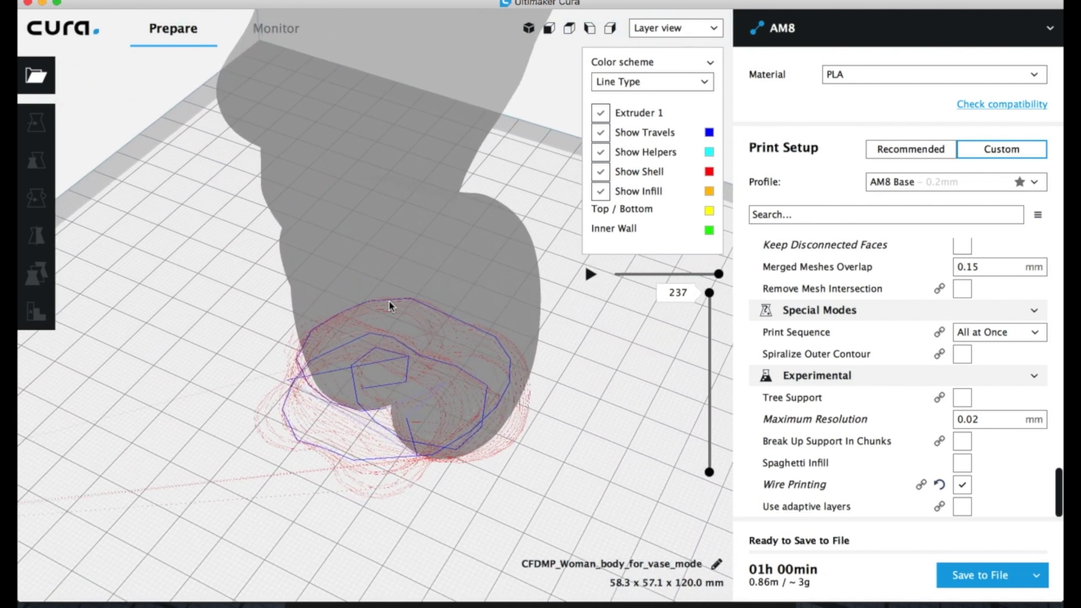
scroll(390, 302, "up", 3)
right_click_drag(460, 555, 591, 403)
right_click_drag(602, 453, 583, 500)
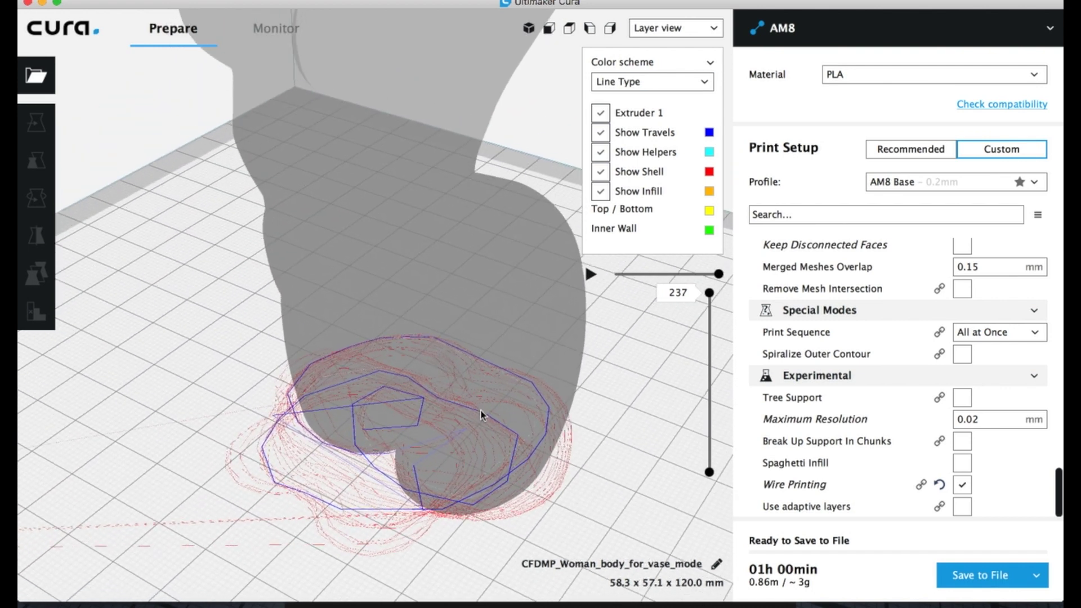
scroll(606, 428, "down", 4)
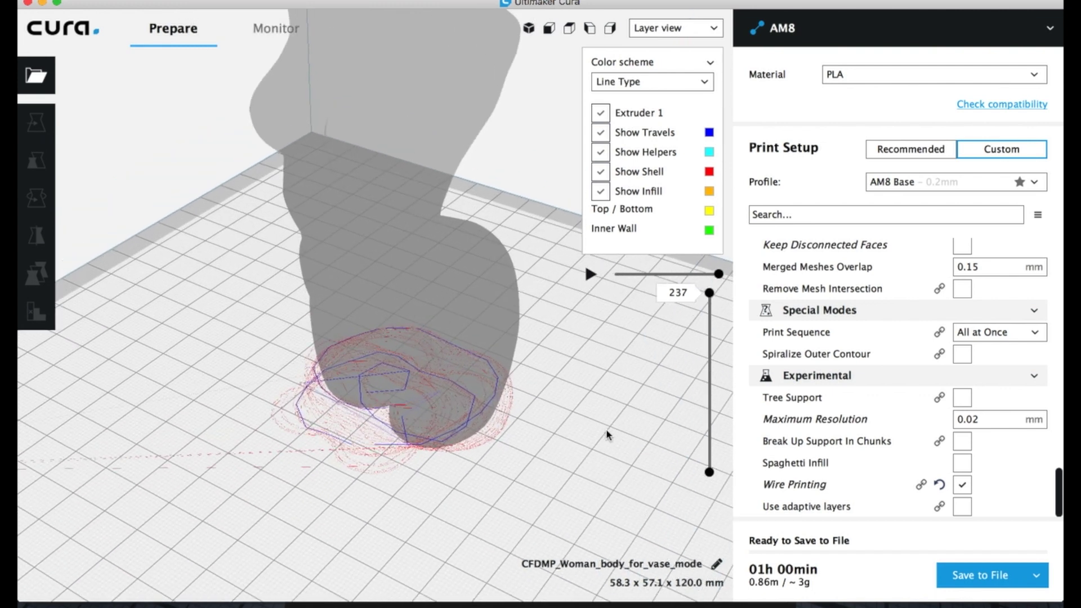
scroll(606, 428, "up", 2)
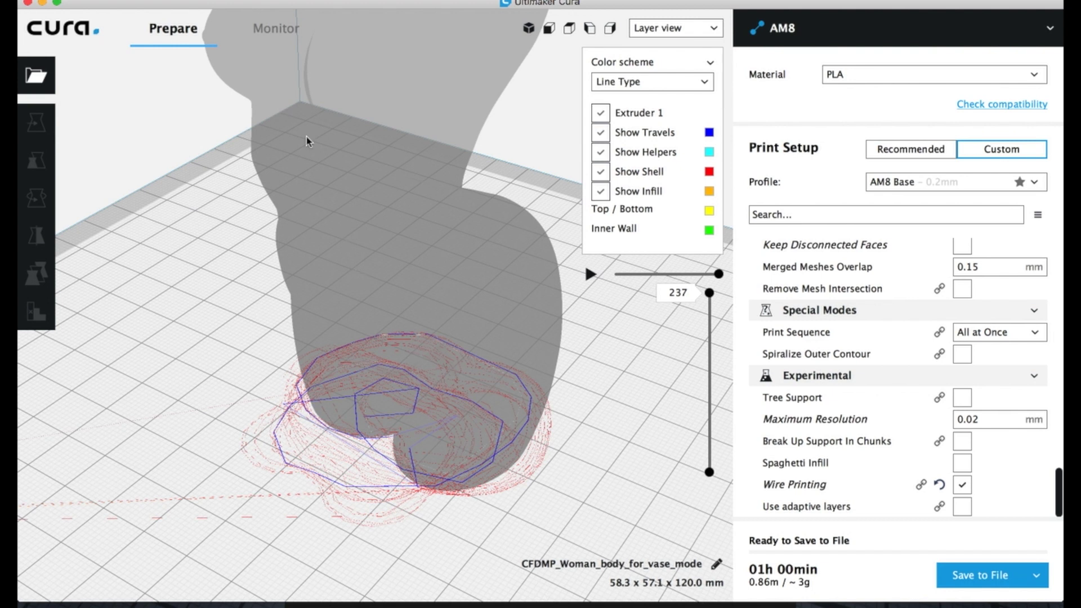
scroll(539, 394, "down", 3)
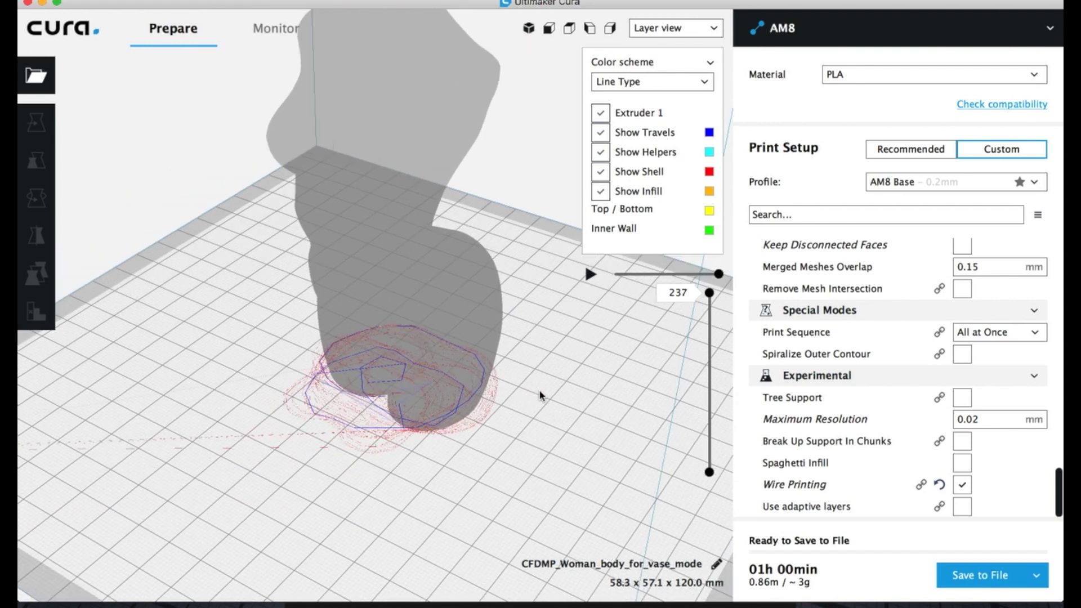
right_click_drag(539, 383, 536, 376)
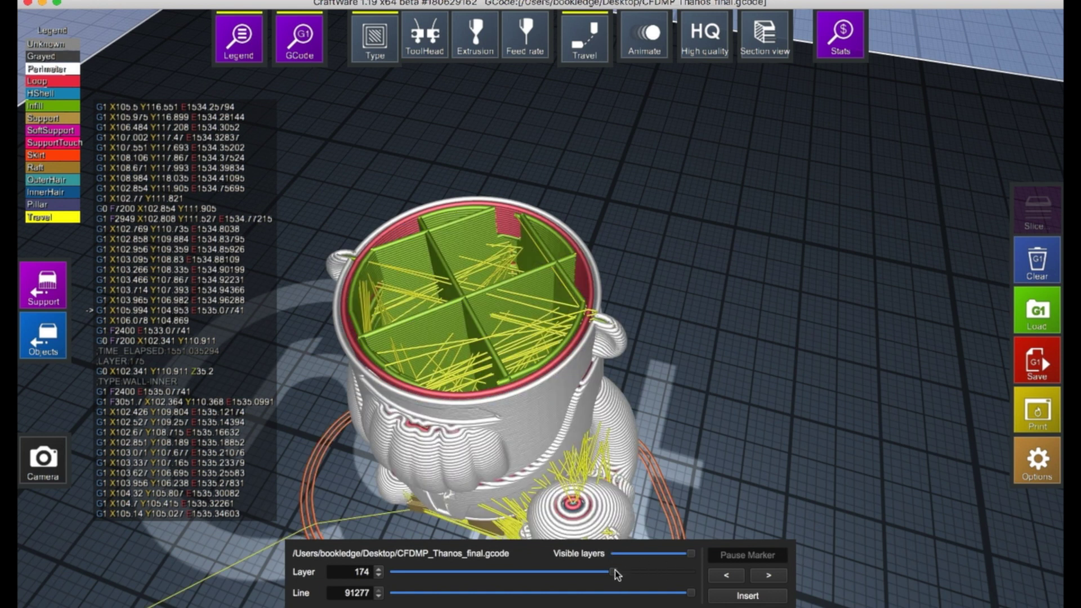
Clear the Thanos G-code from CraftWare's viewer and load CFDMP_Woman_body_for_vase_mode.gcode from the Desktop.
left_click_drag(615, 570, 742, 580)
left_click(1042, 262)
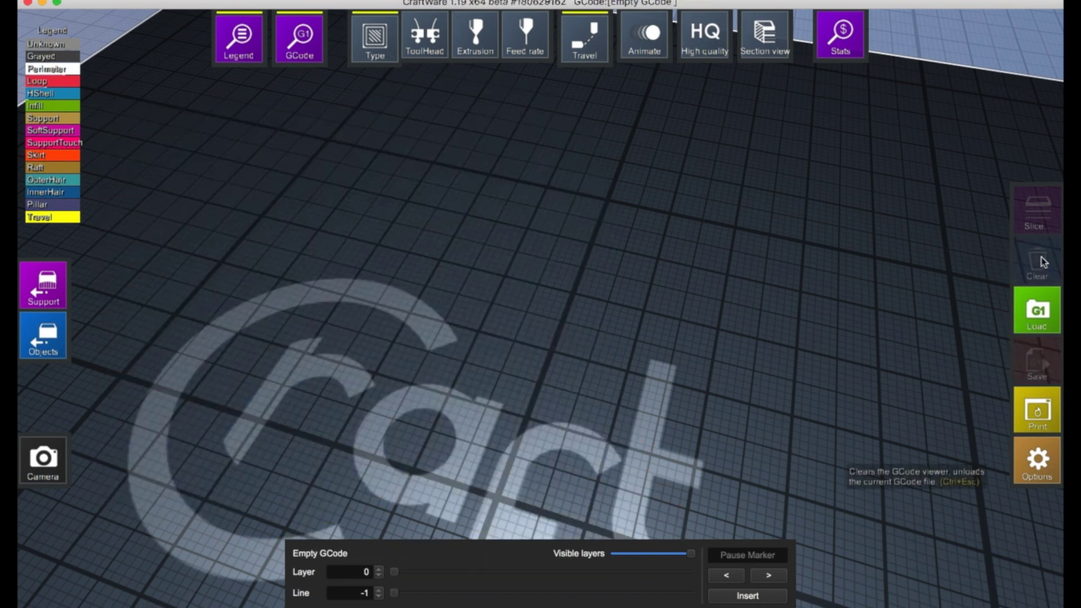
left_click_drag(623, 386, 528, 330)
left_click(625, 315)
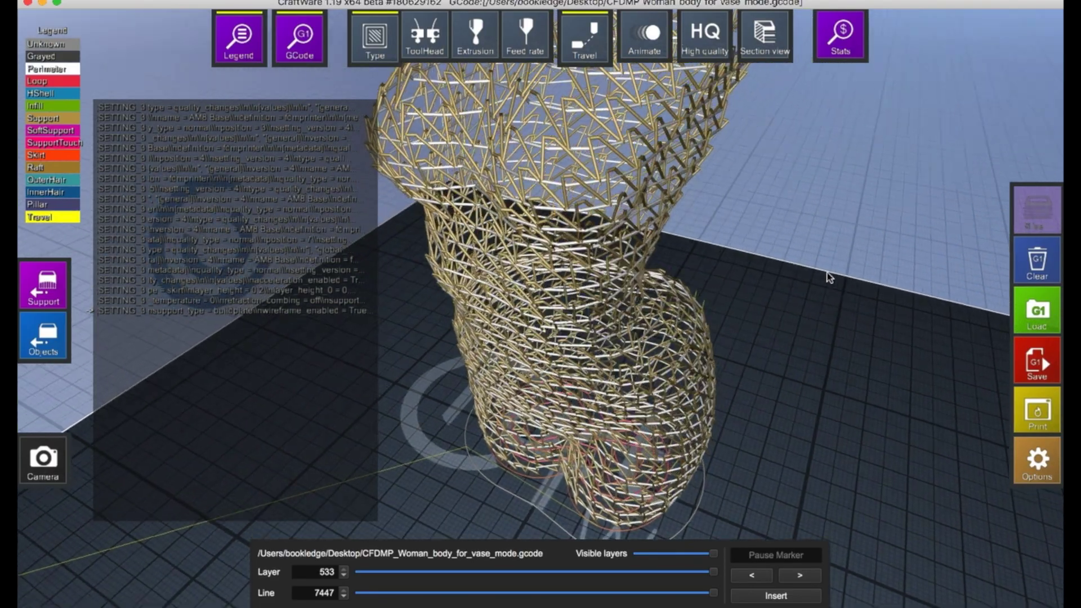
Examine the complete wire-printed woman body toolpath from several angles.
left_click_drag(826, 276, 752, 409)
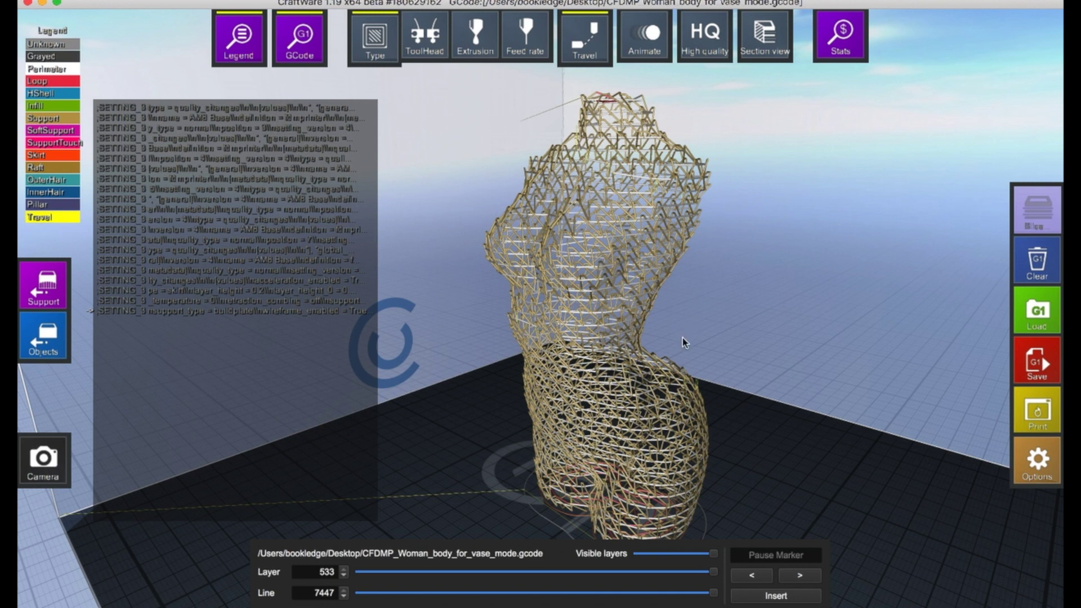
left_click_drag(683, 342, 649, 349)
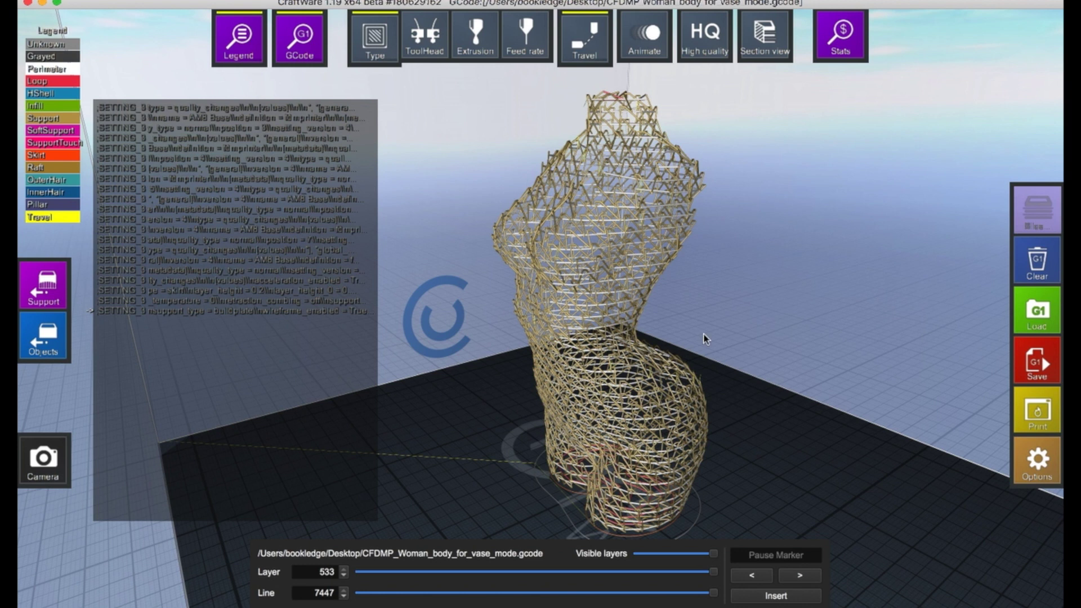
left_click_drag(705, 339, 745, 347)
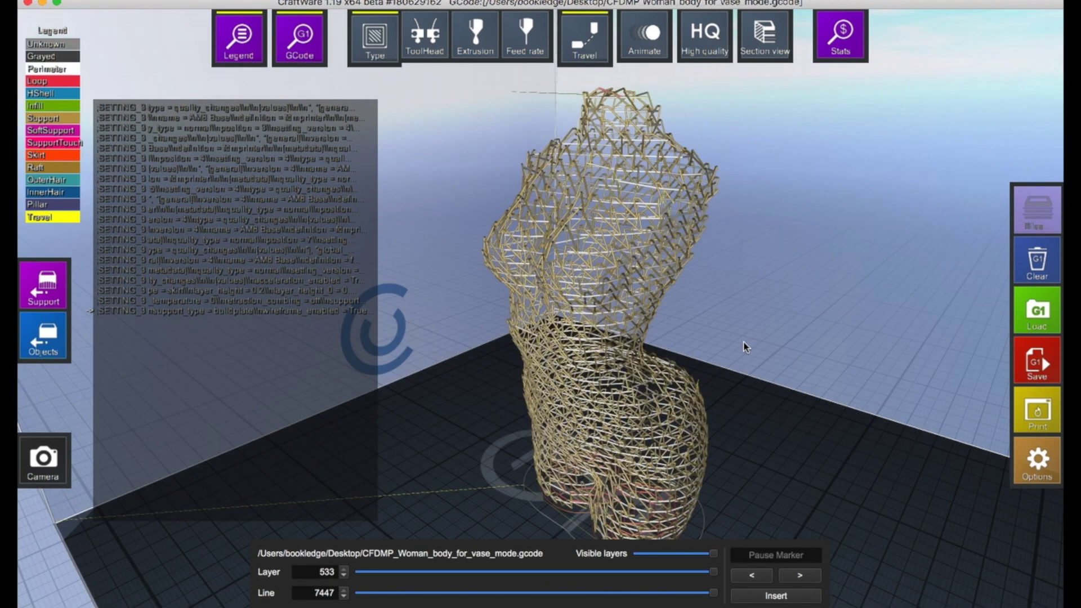